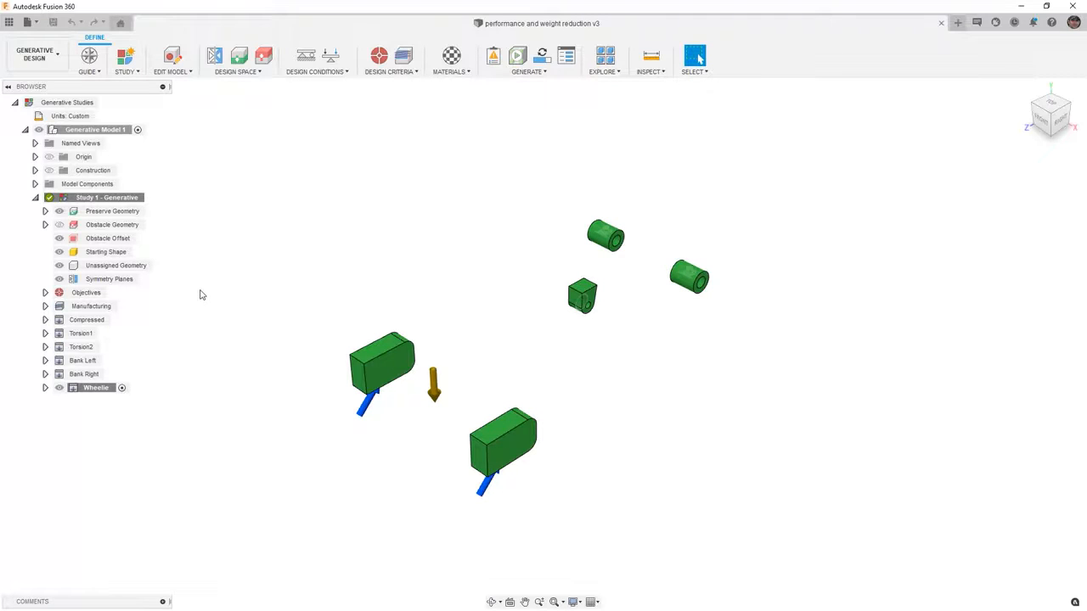
Explore the outcomes of Study 1 - Generative and filter them by processing status to Converged only
click(51, 200)
click(604, 56)
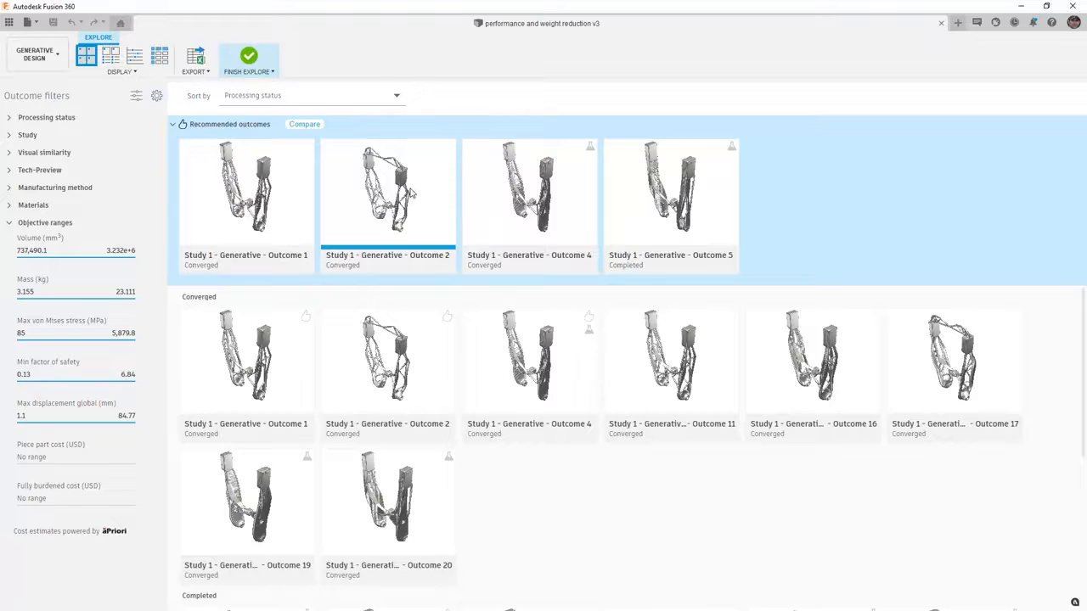
click(9, 136)
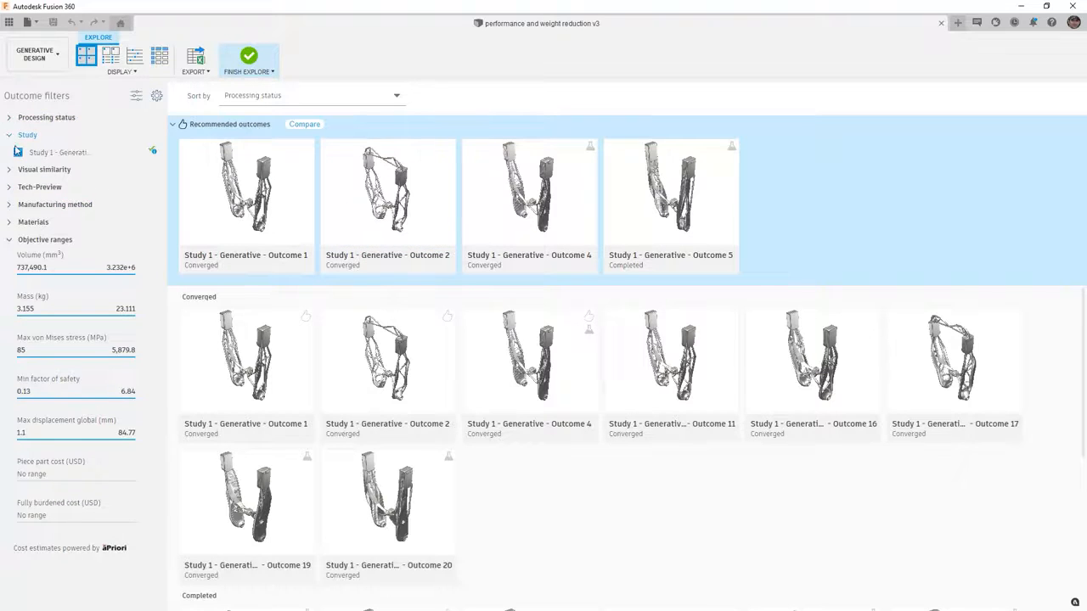
click(8, 136)
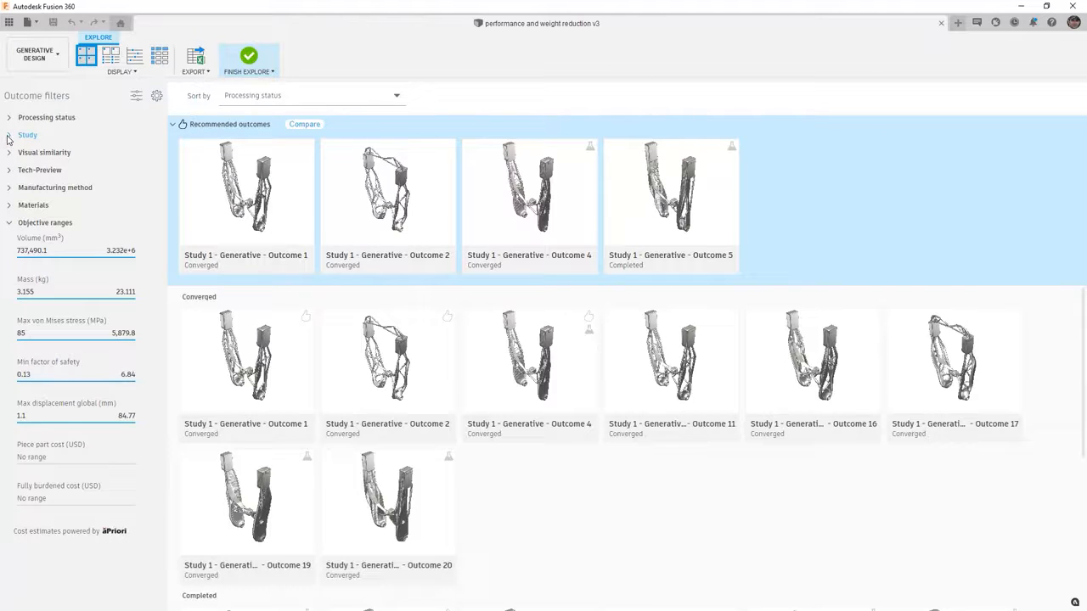
click(9, 118)
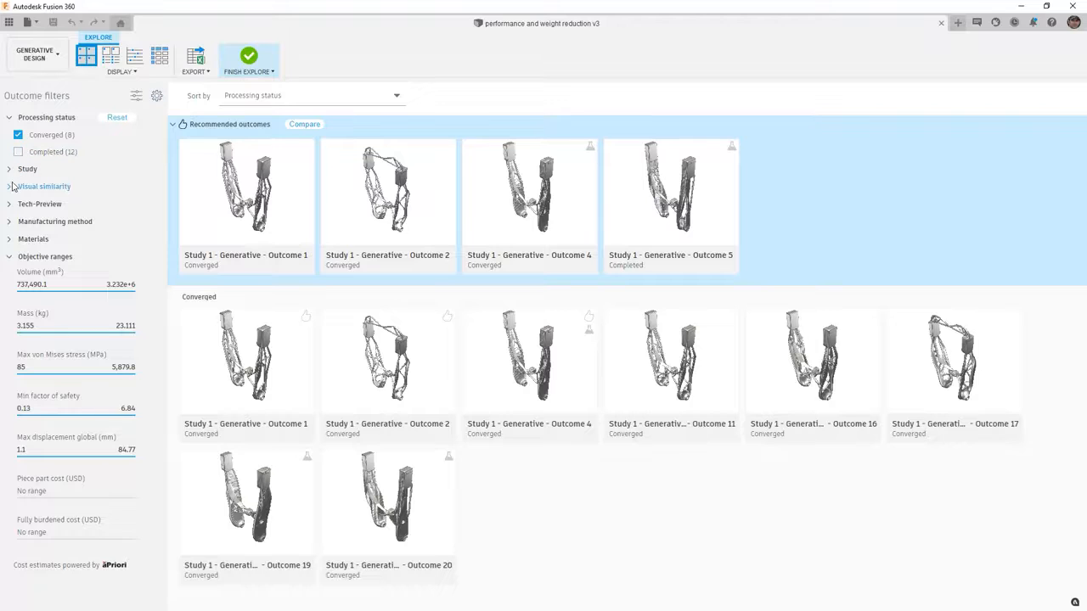
Review the available filter options for visual similarity, Tech-Preview status, manufacturing method and materials
click(10, 187)
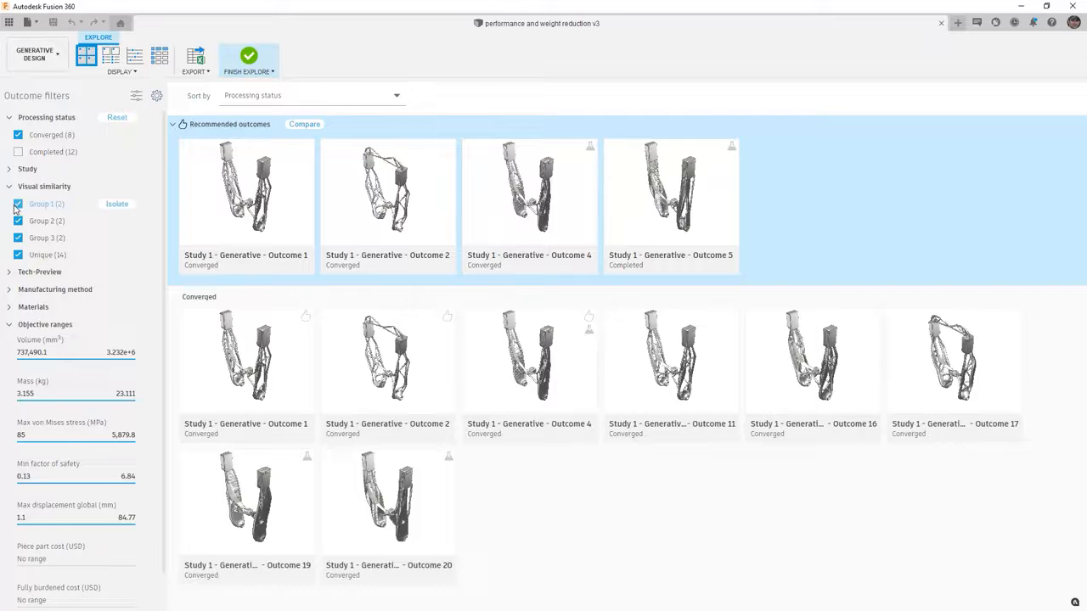
click(11, 187)
click(11, 205)
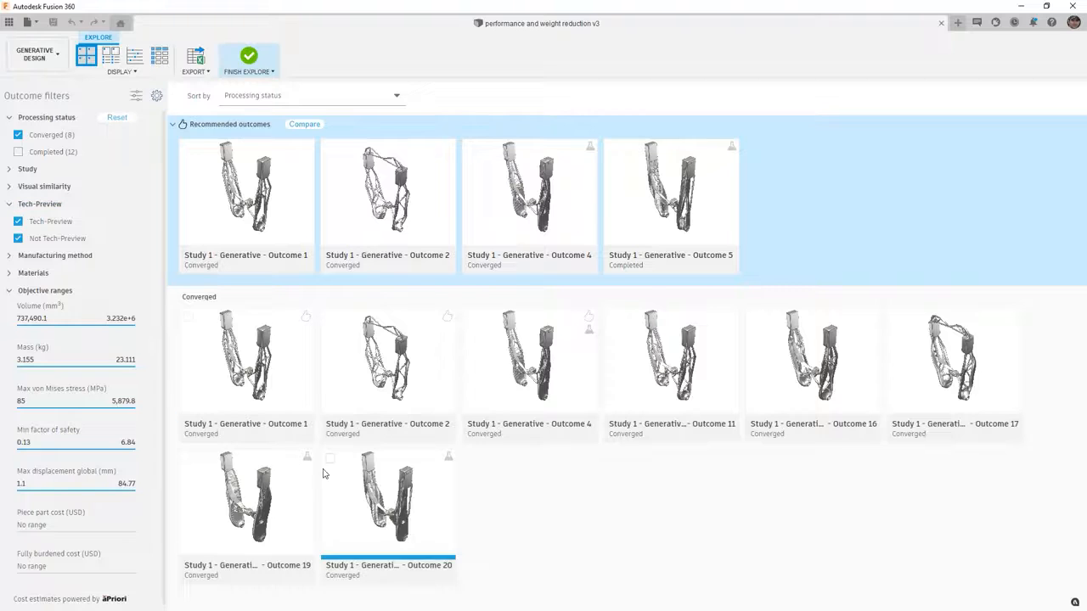
mouse_move(304, 466)
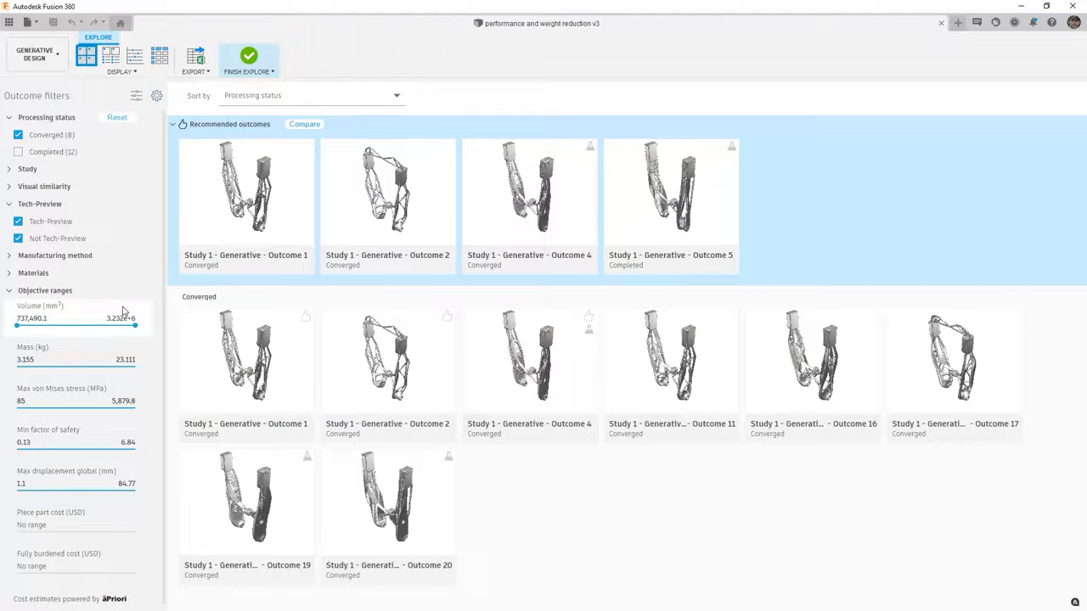
click(9, 204)
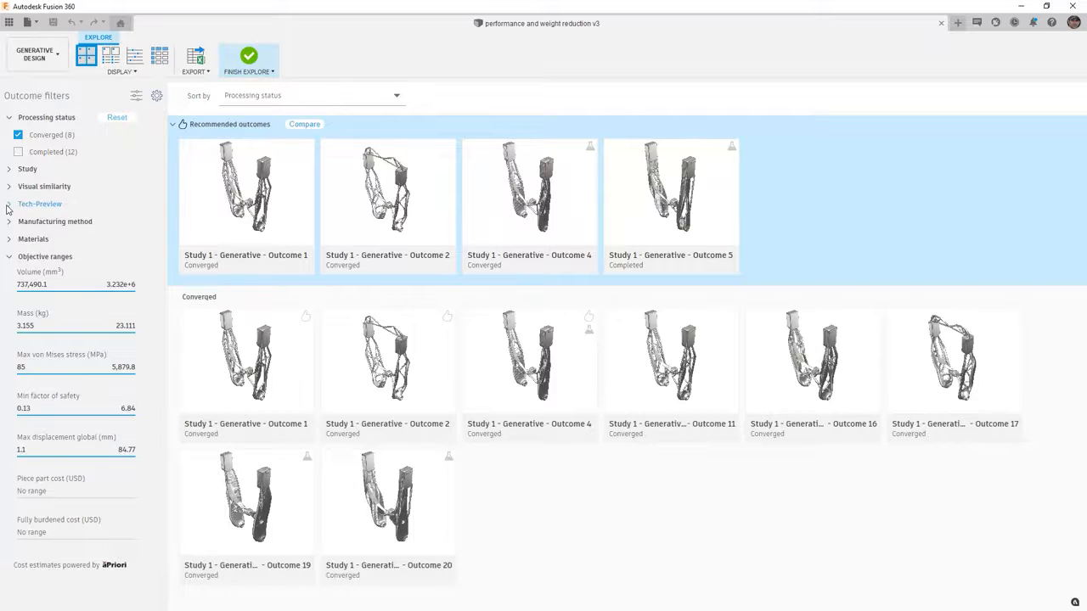
click(8, 221)
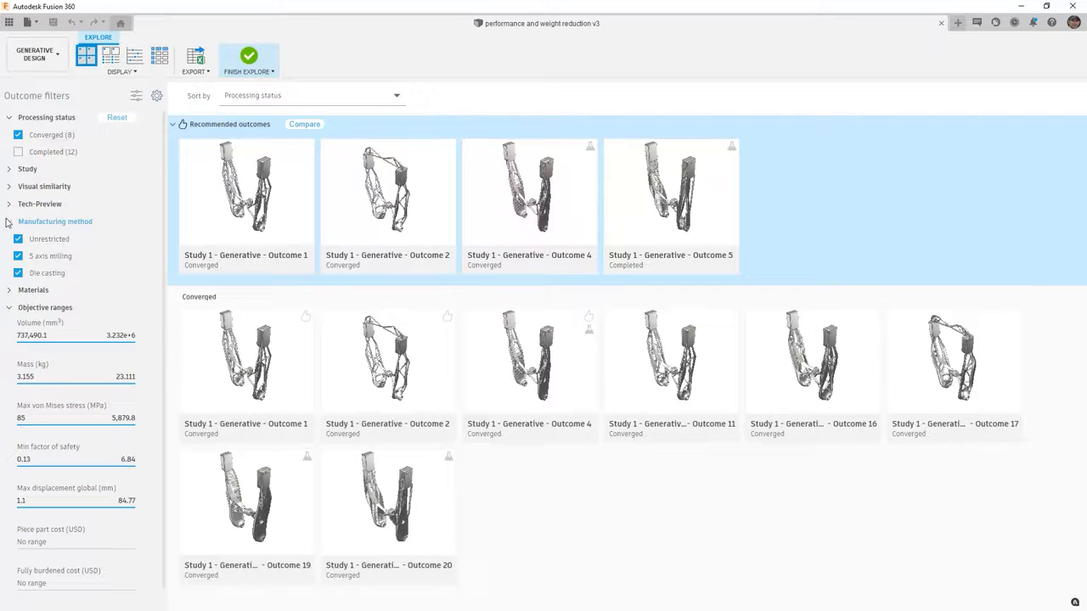
click(8, 222)
click(9, 239)
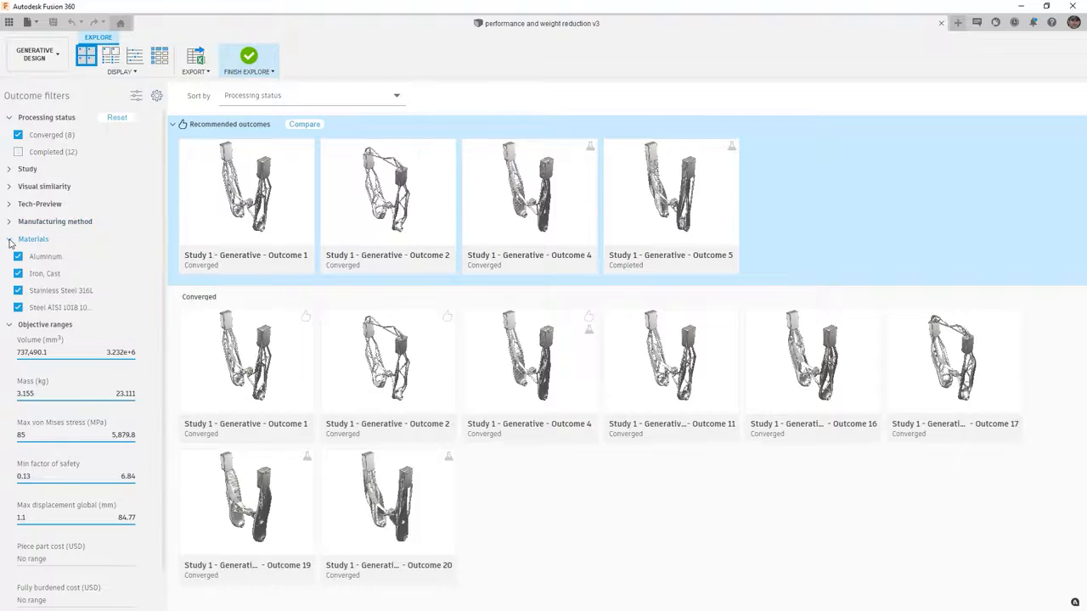
click(9, 241)
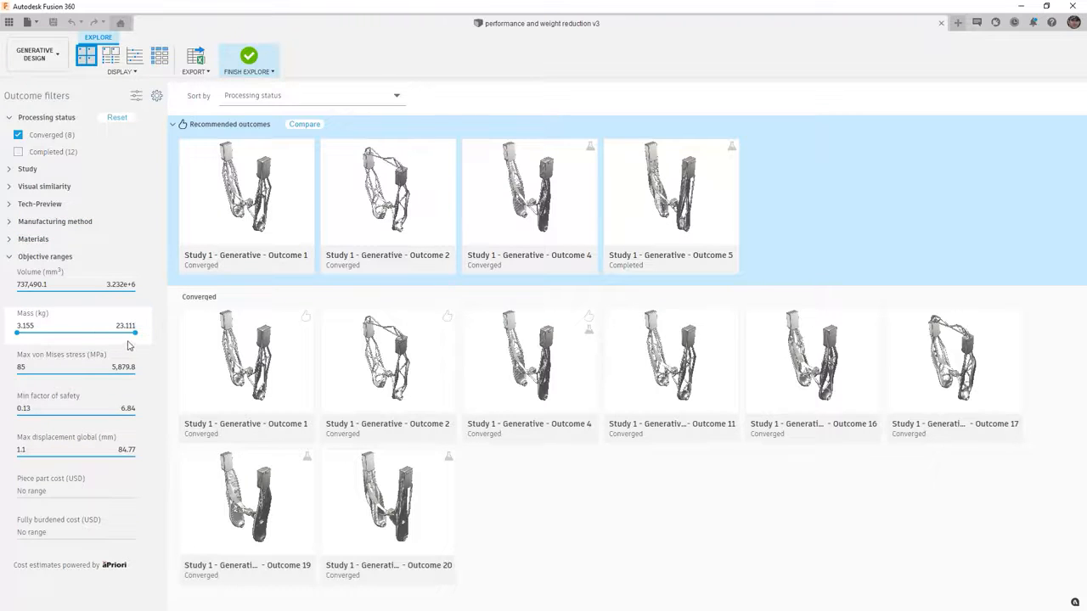
Try limiting the outcomes to a maximum mass of 13.276 kg, and separately to a minimum factor of safety from 2.02, restoring each full range
drag(136, 334, 78, 335)
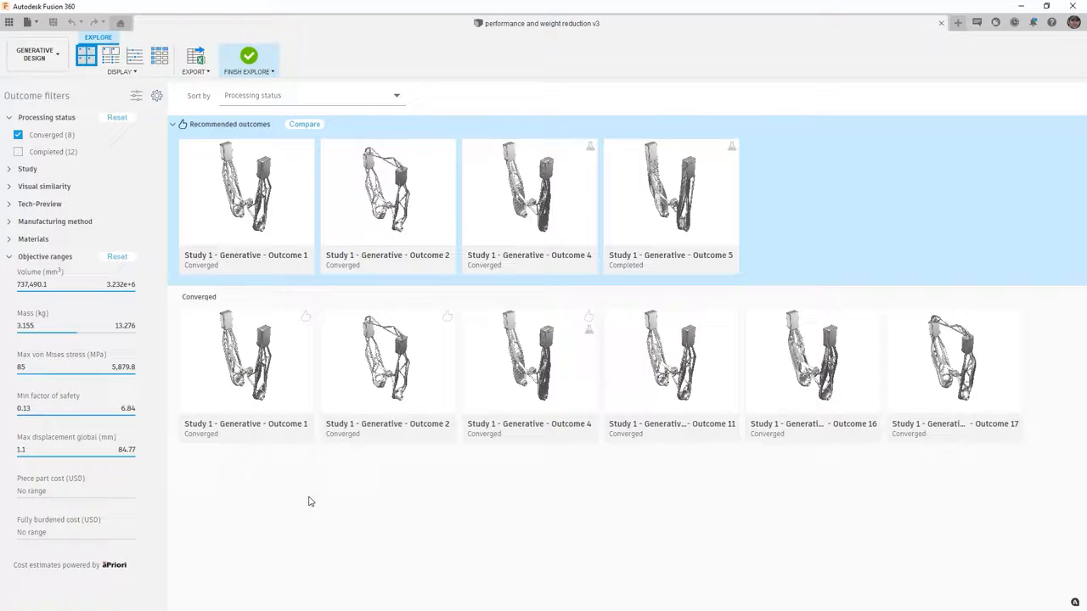
drag(77, 333, 167, 333)
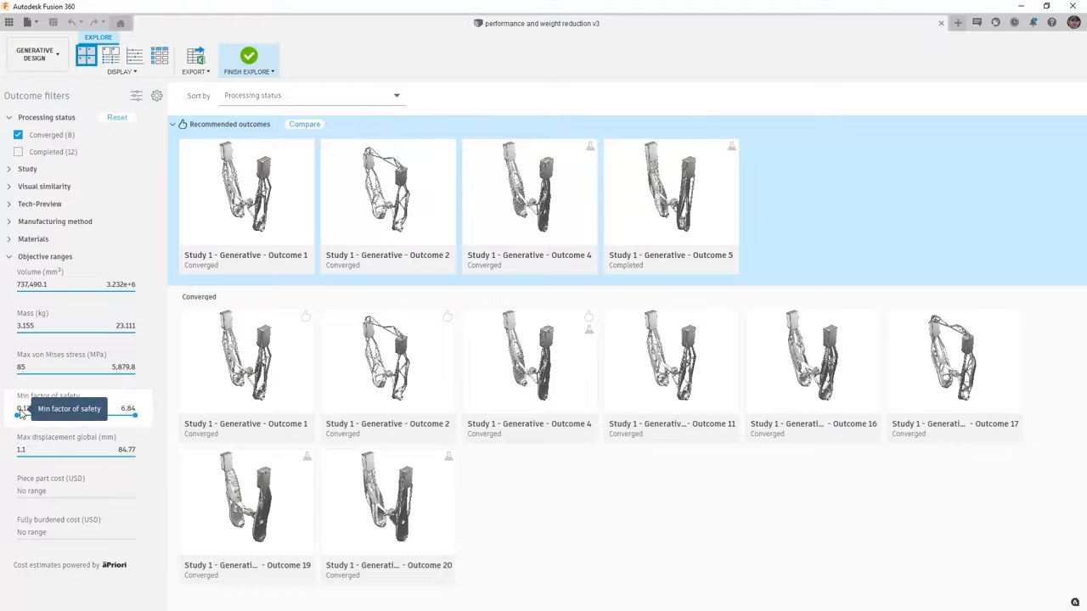
drag(21, 413, 51, 416)
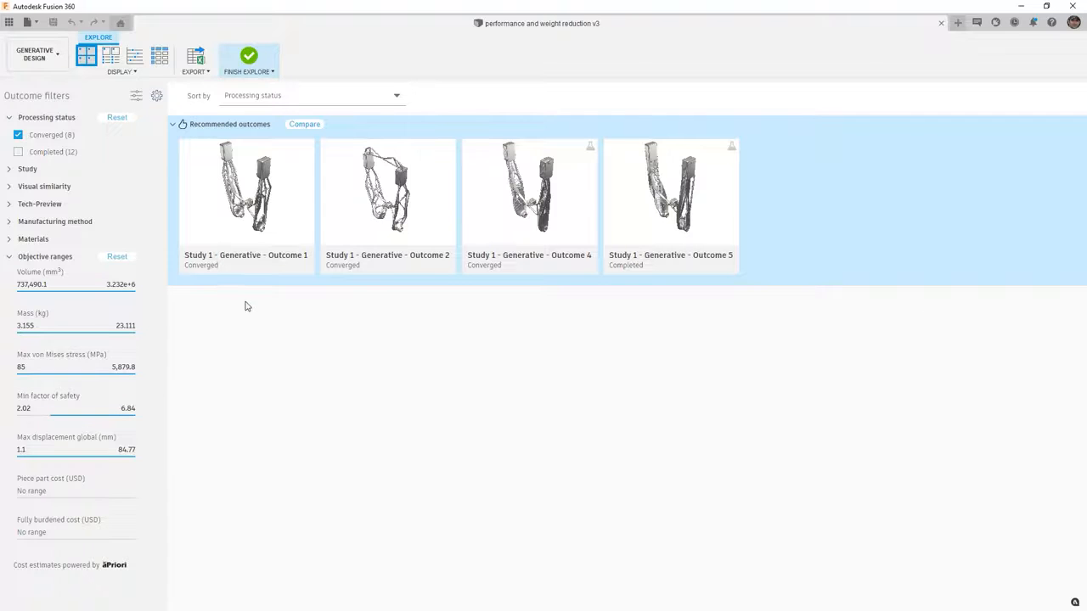
drag(51, 416, 12, 416)
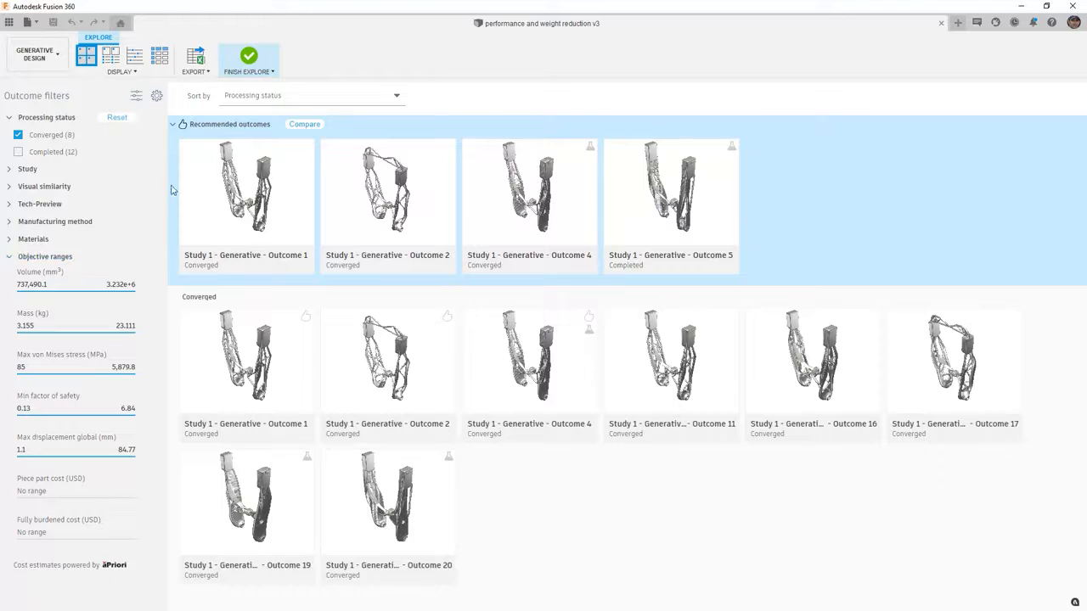
Compare the recommended outcomes side by side from the right and top views, and check the properties of Outcome 4
click(306, 125)
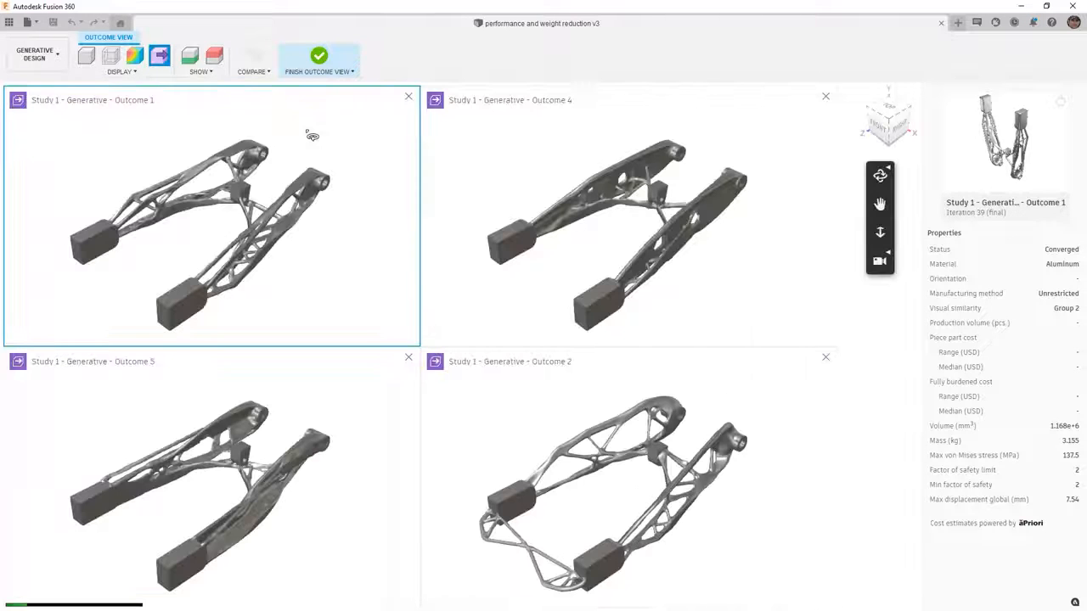
shift+middle_drag(308, 235, 187, 194)
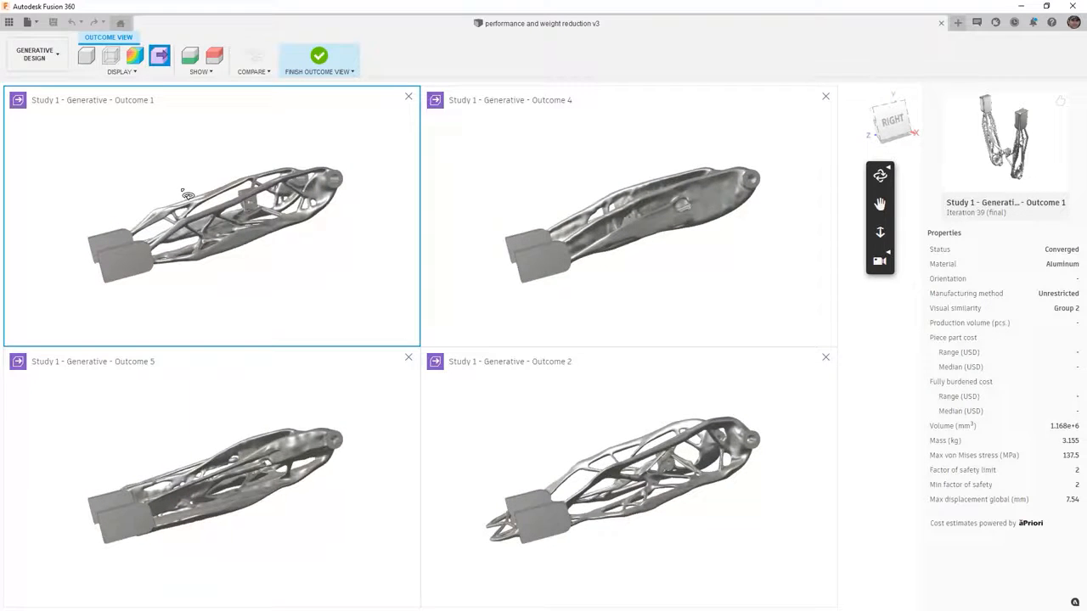
click(891, 121)
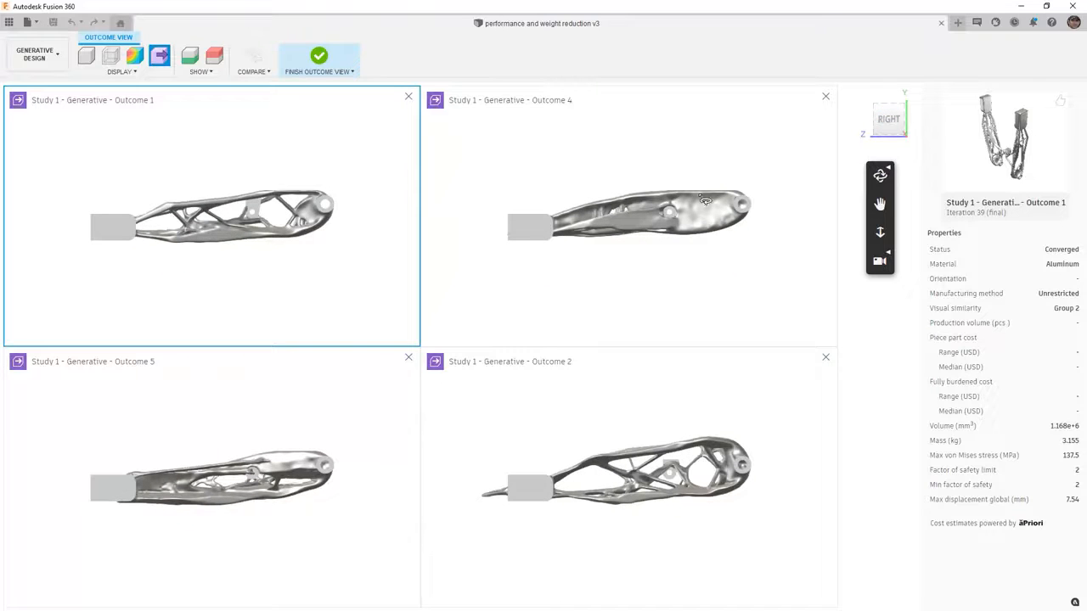
click(700, 166)
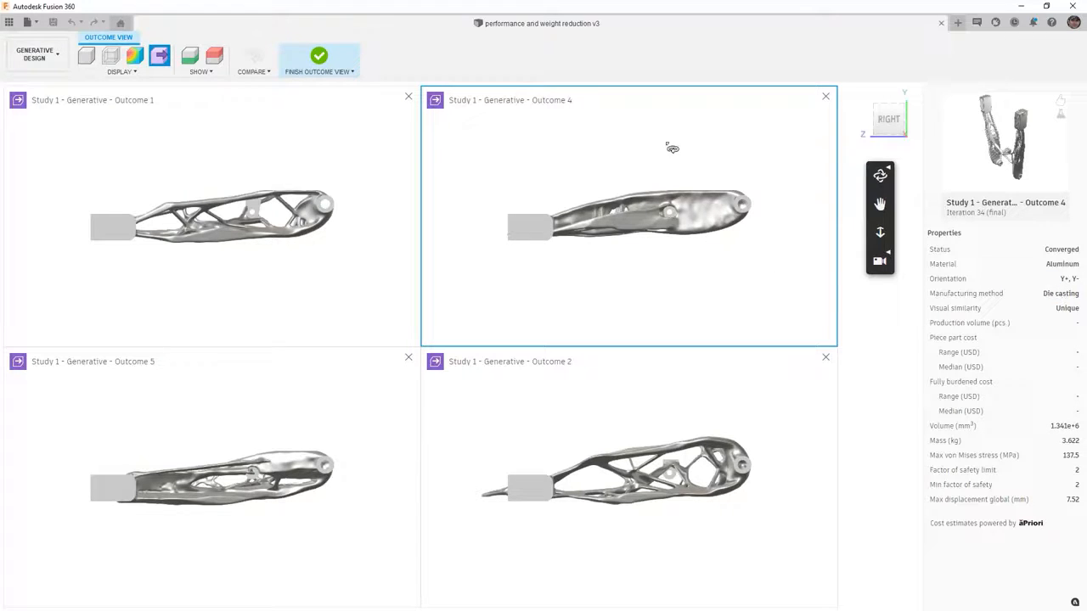
shift+middle_drag(670, 145, 704, 238)
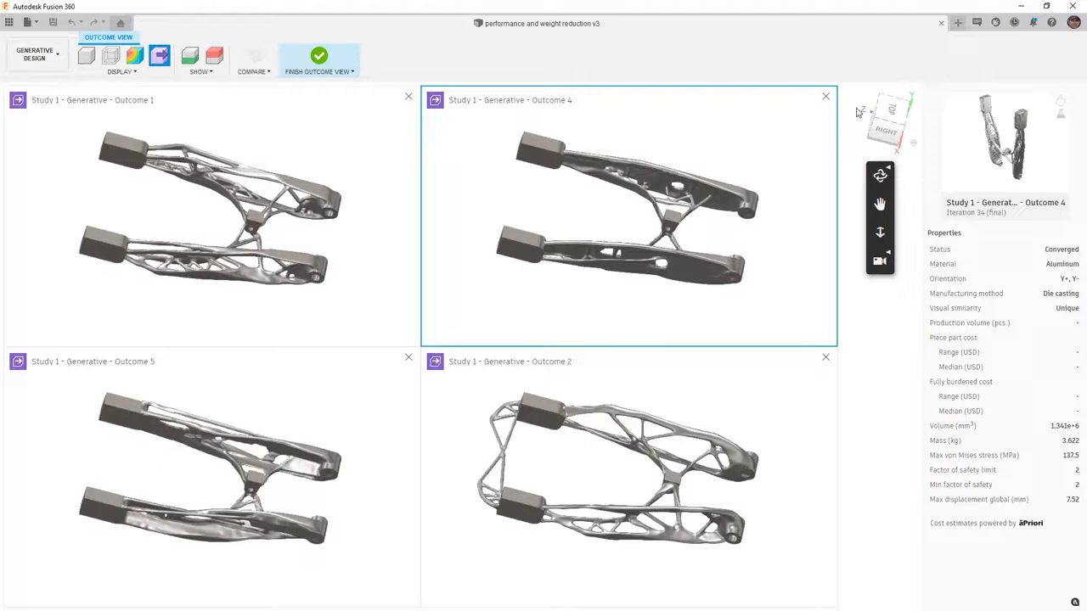
click(889, 114)
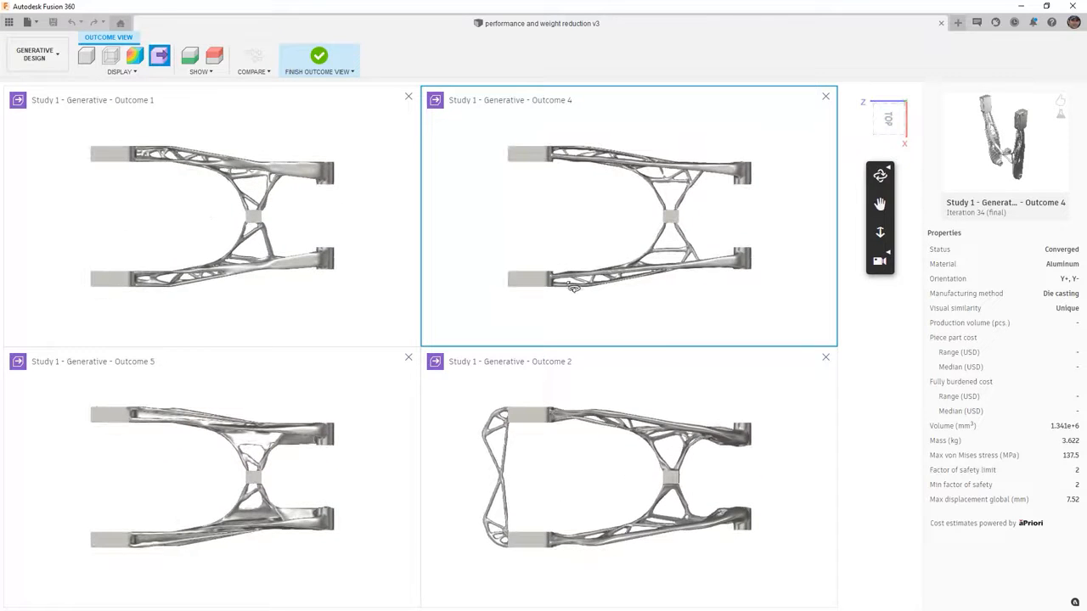
Inspect the central mounting block and its struts up close in all four outcomes, temporarily showing the obstacle geometry
shift+middle_drag(662, 294, 695, 263)
scroll(633, 269, up, 5)
click(896, 125)
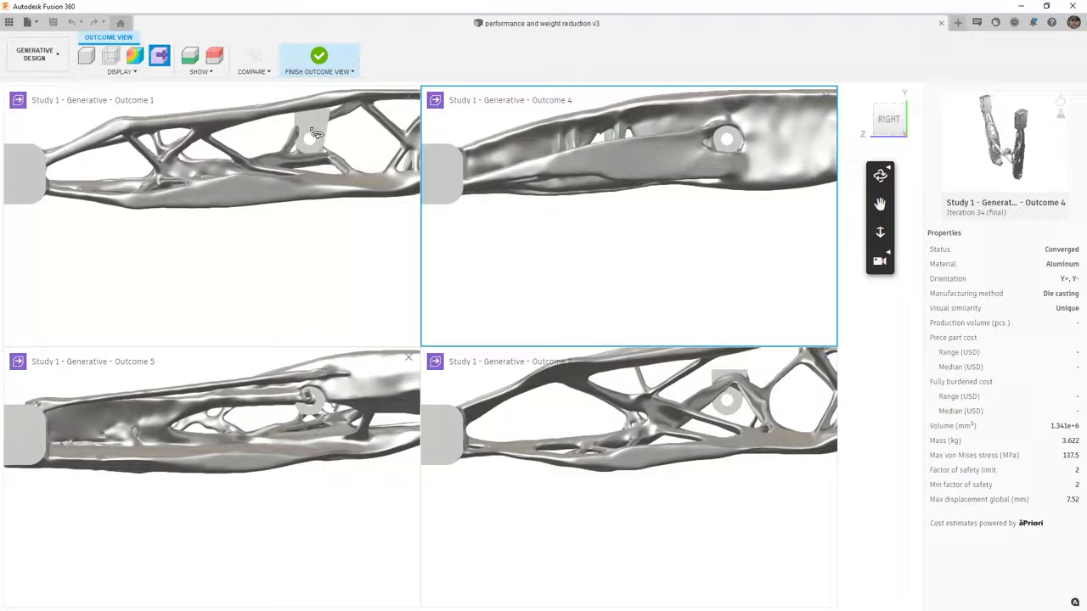
drag(312, 139, 298, 184)
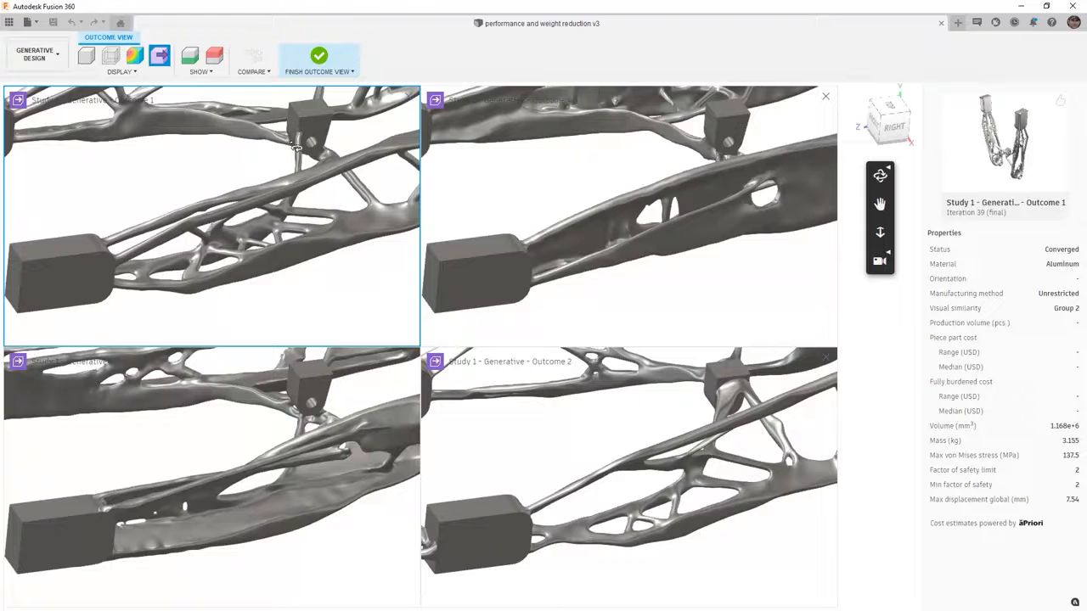
click(214, 55)
drag(261, 184, 334, 192)
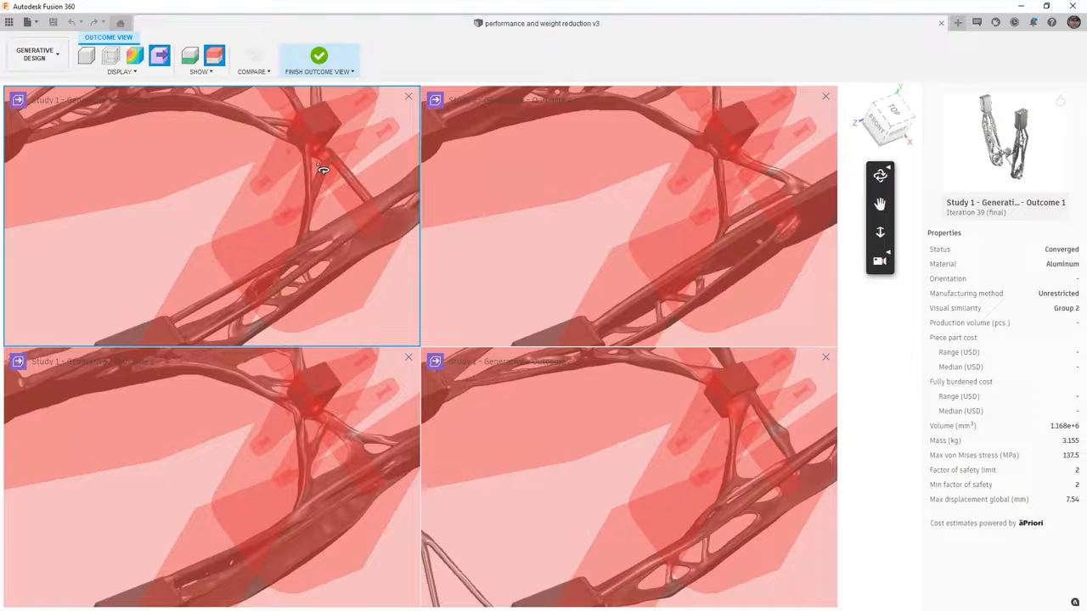
click(212, 55)
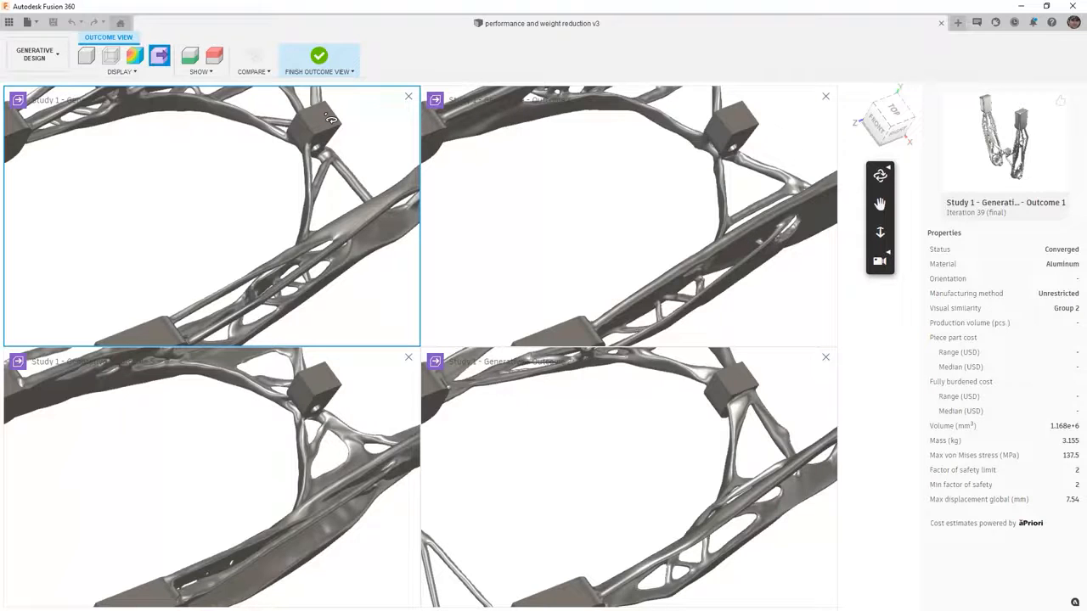
Remove Outcome 4 and Outcome 5 from the comparison, keeping Outcomes 1 and 2
scroll(330, 120, down, 8)
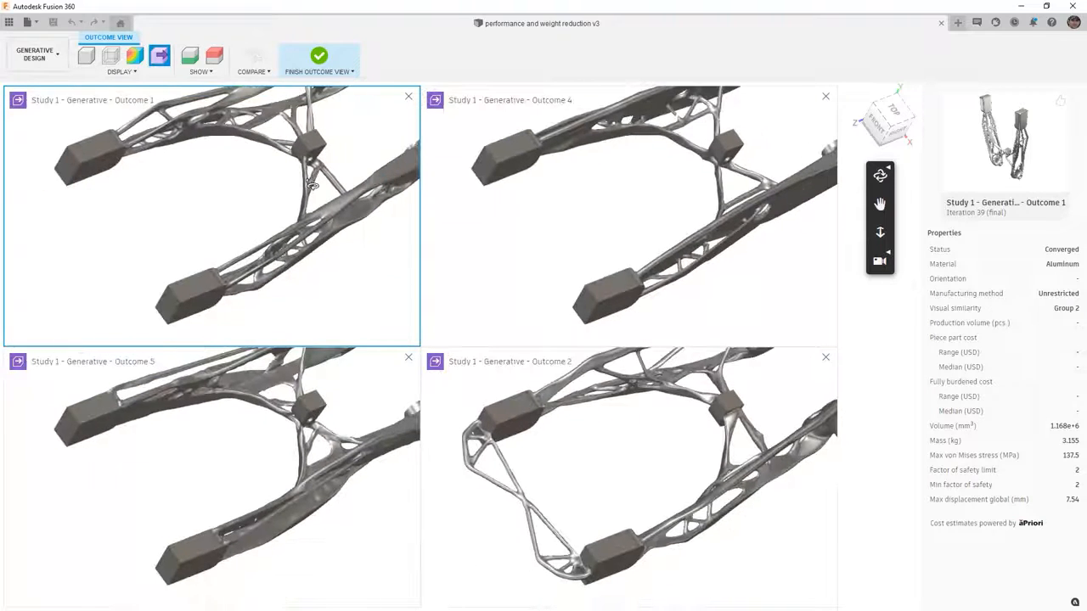
drag(335, 226, 259, 188)
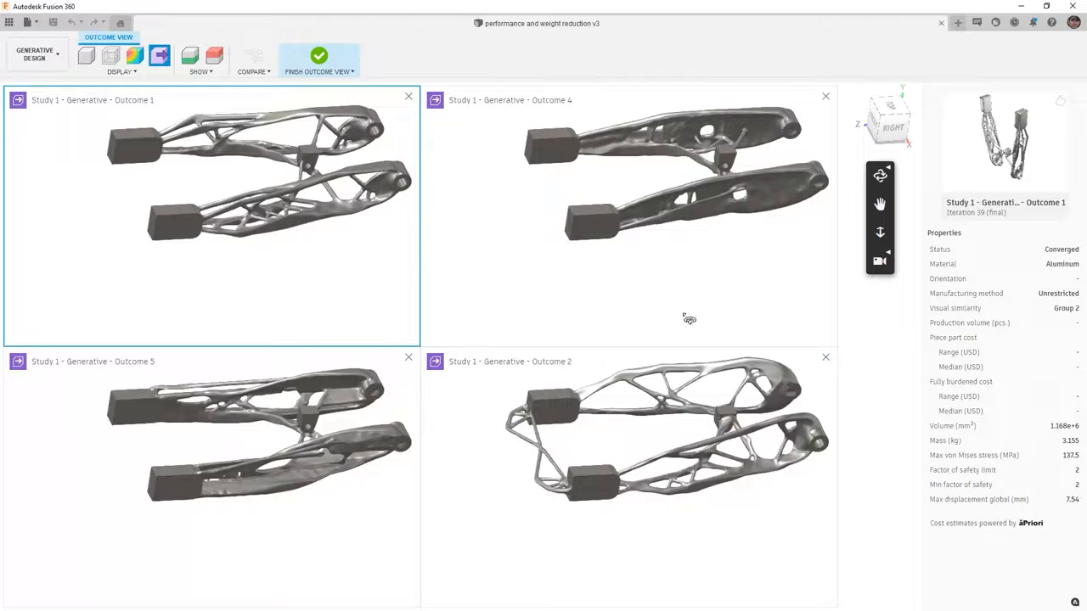
click(825, 99)
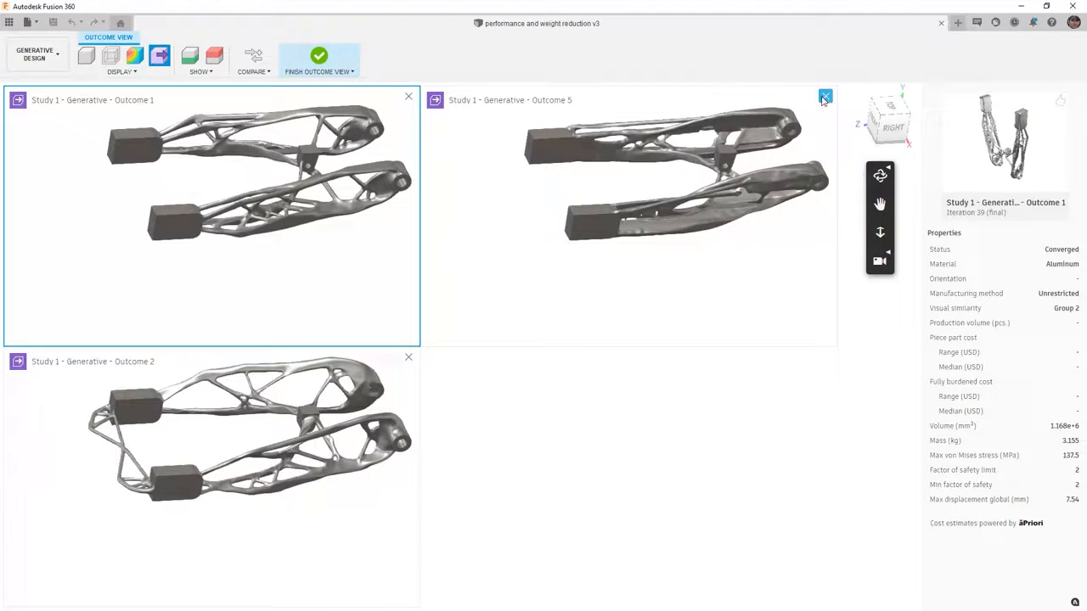
click(825, 98)
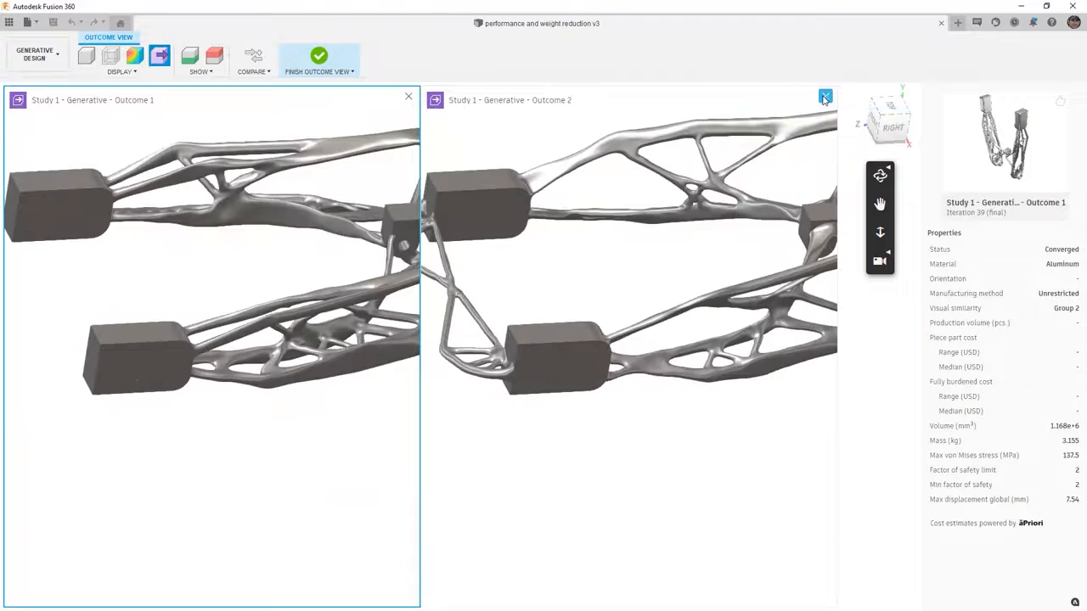
Compare the shapes and properties of Outcome 1 and Outcome 2, including from the right view
shift+middle_drag(600, 308, 572, 326)
scroll(565, 331, down, 3)
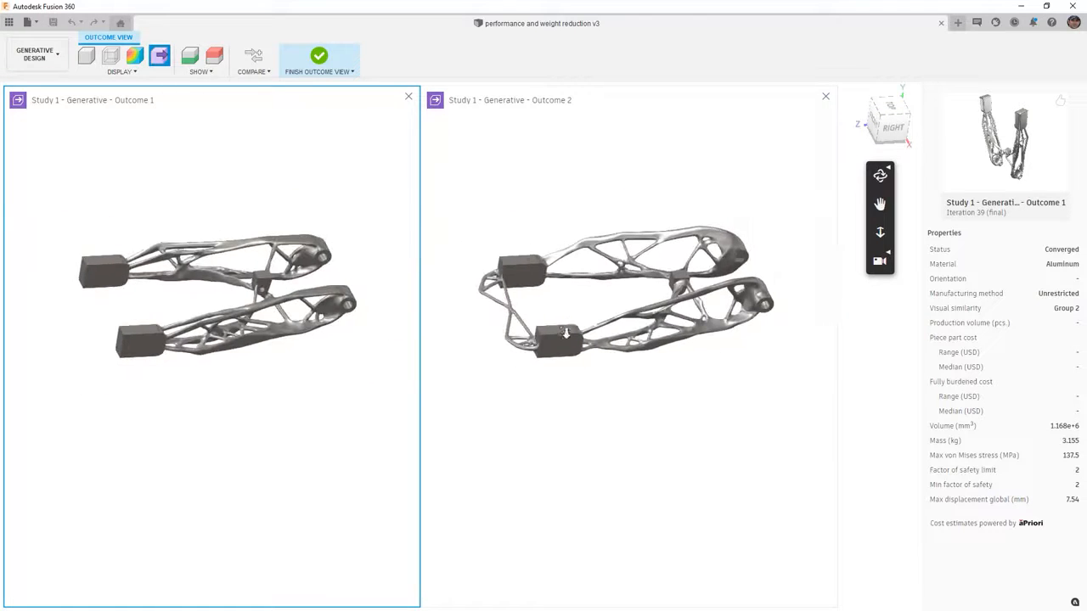
click(565, 330)
shift+middle_drag(570, 327, 592, 309)
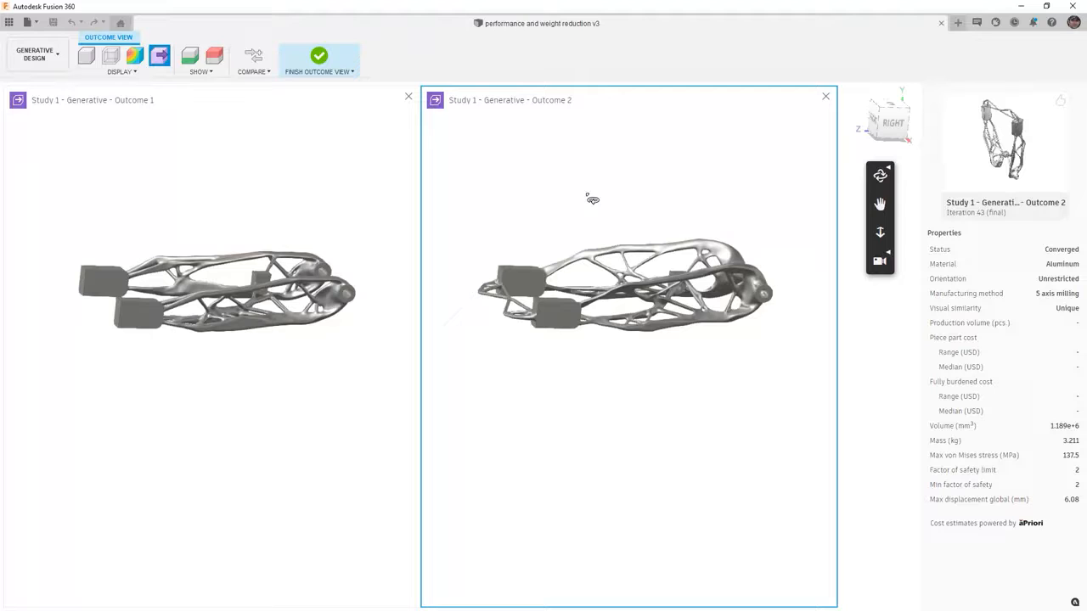
click(403, 201)
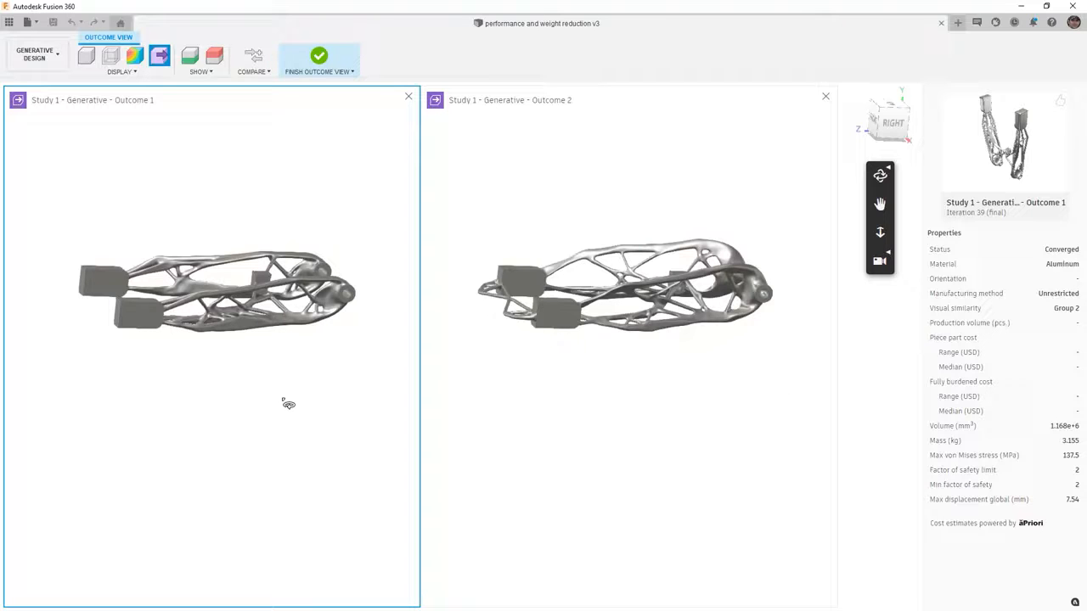
drag(241, 373, 217, 341)
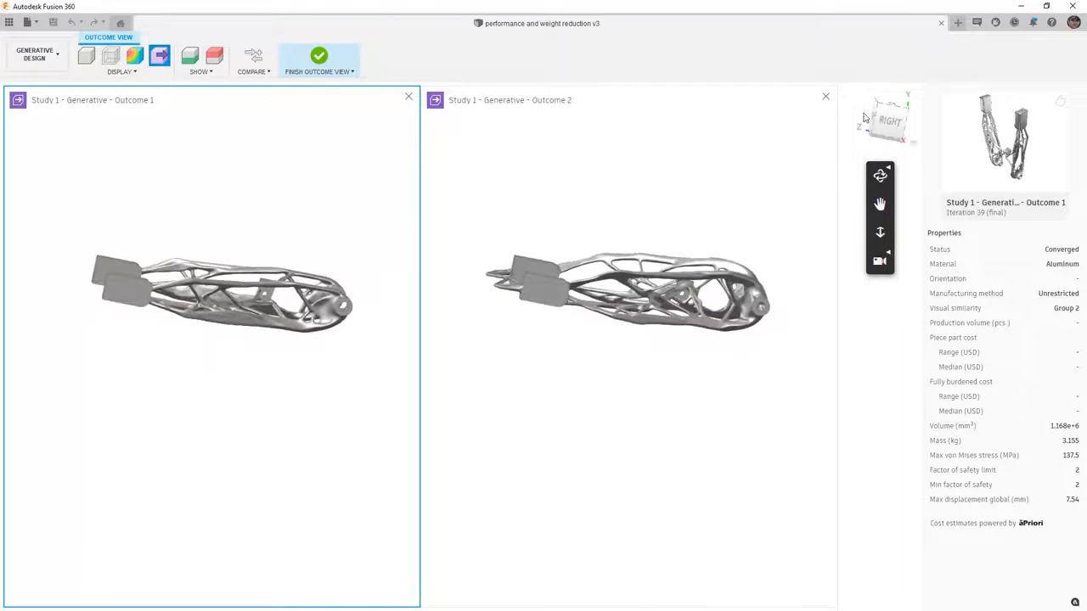
click(890, 121)
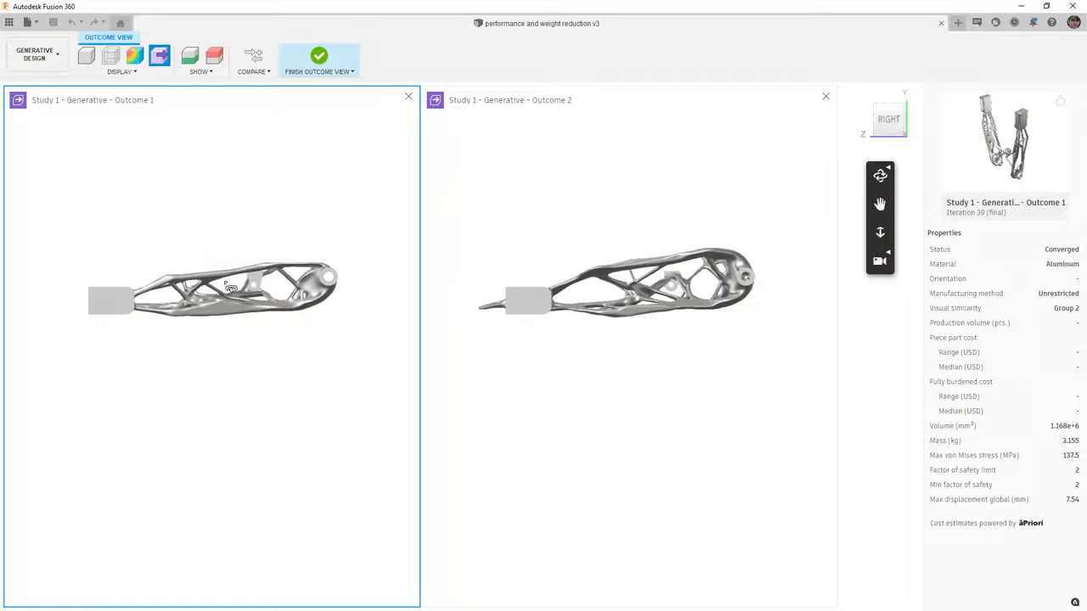
Remove Outcome 2 from the comparison and view Outcome 1 alone from an angle
click(826, 96)
drag(442, 291, 486, 272)
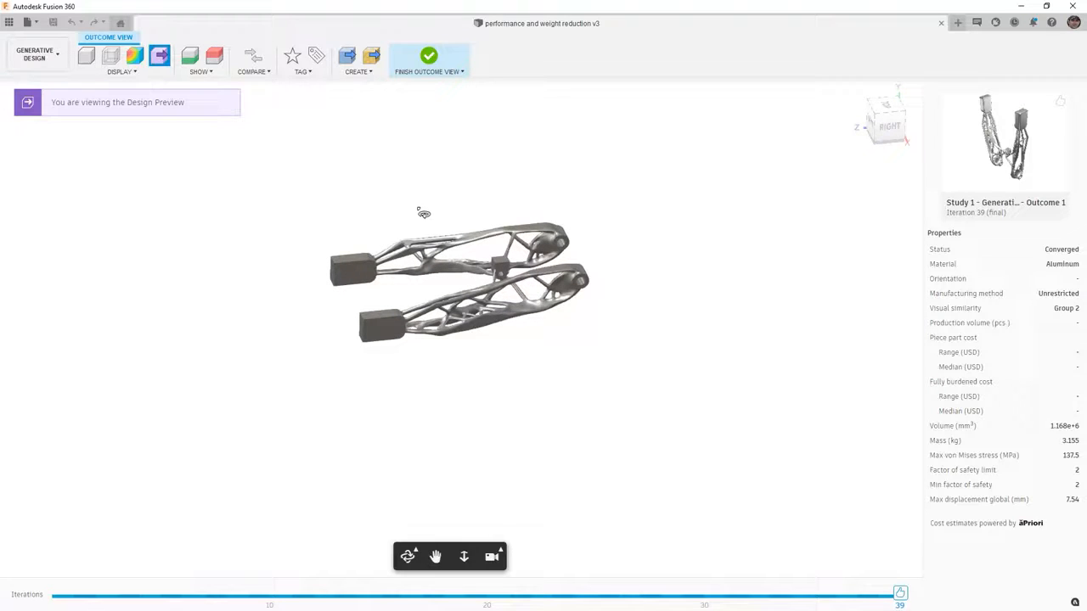
Create an editable 3D design from Outcome 1's final iteration and open the finished design
click(359, 71)
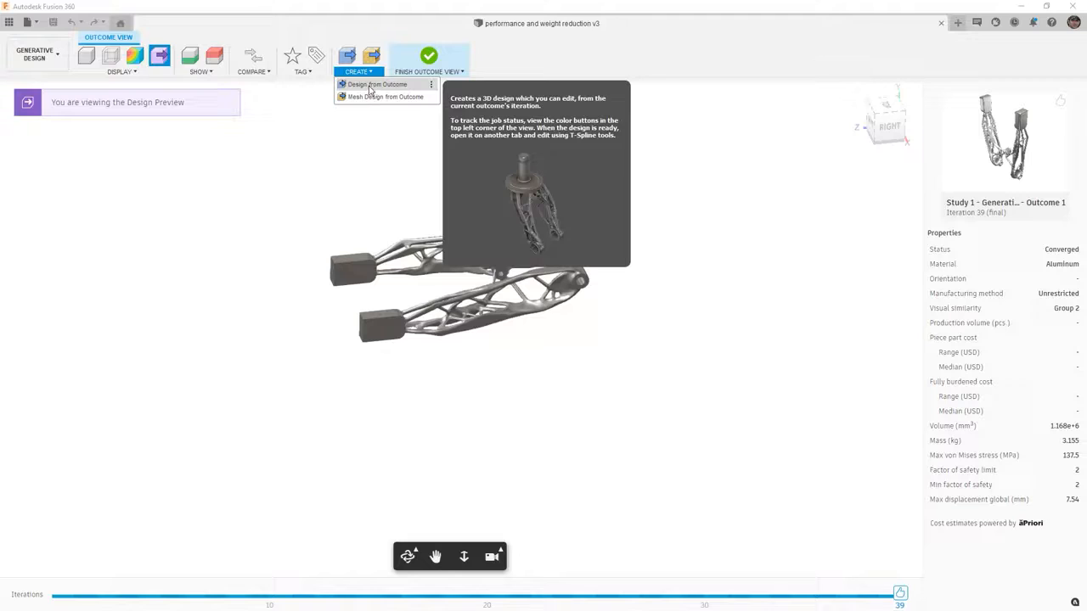
click(370, 86)
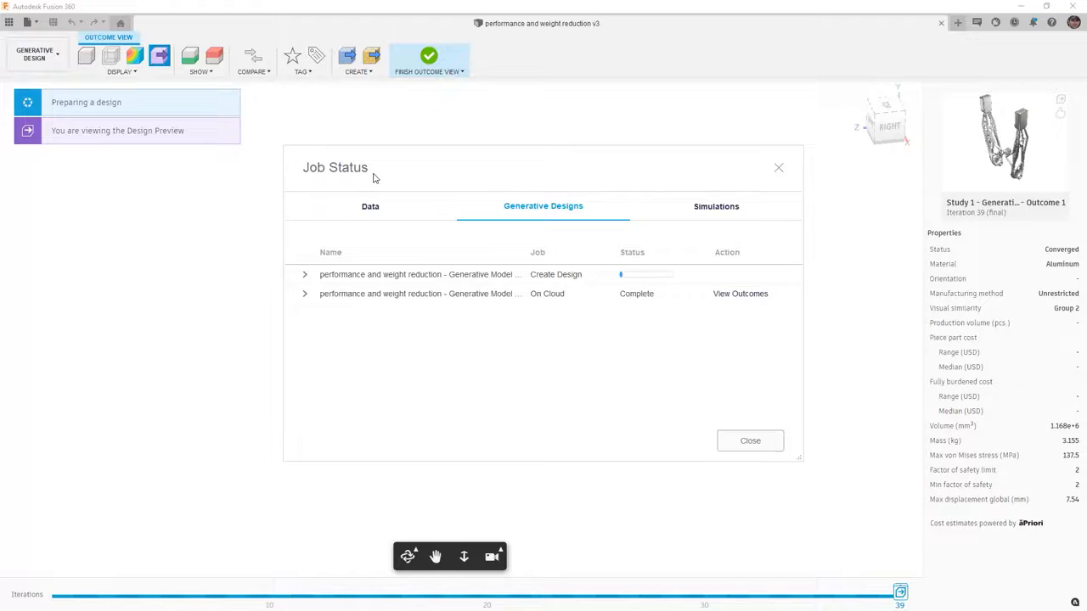
click(751, 441)
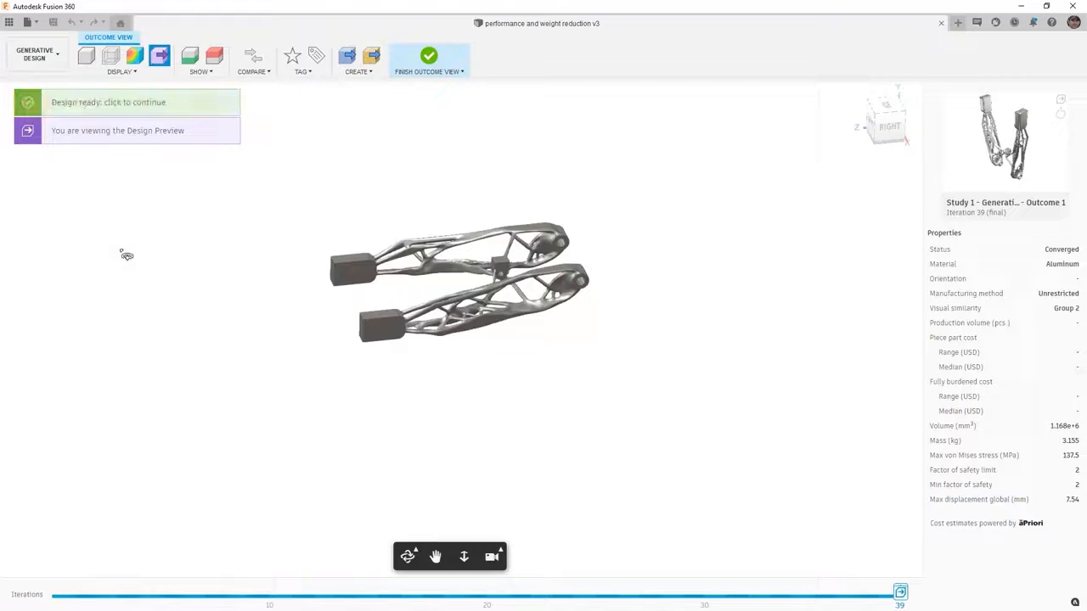
click(125, 104)
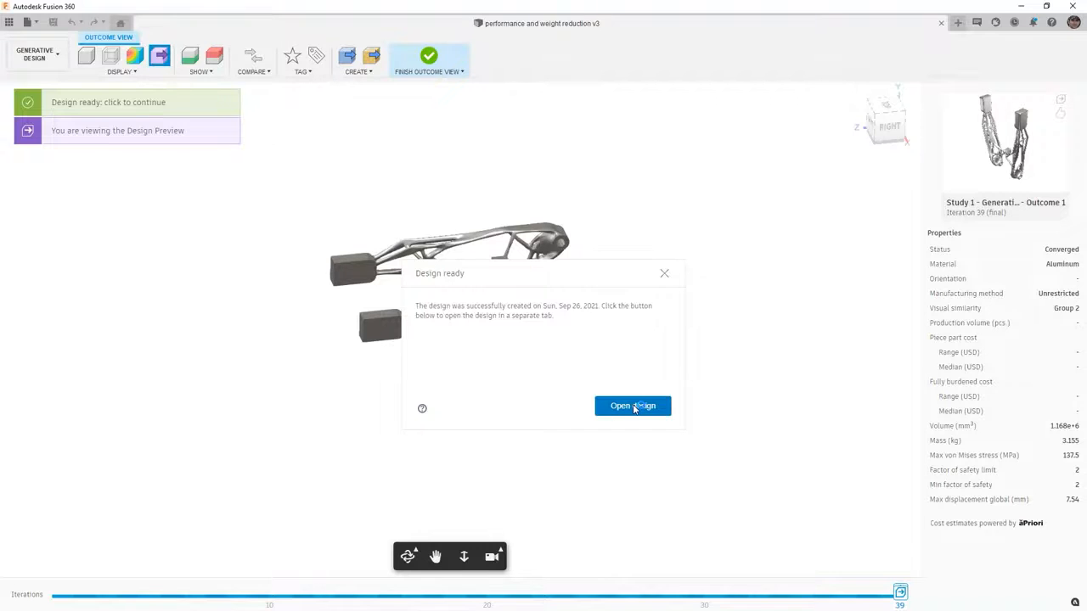
click(636, 406)
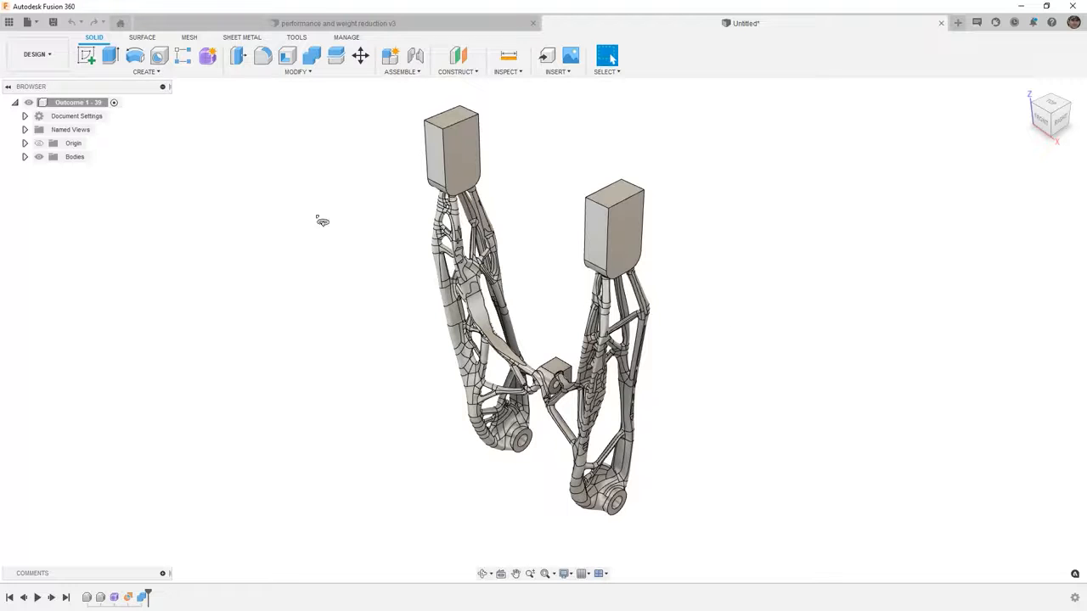
Save the new design as "gen swing arm" in the Performance and Weight Reduction folder
click(52, 22)
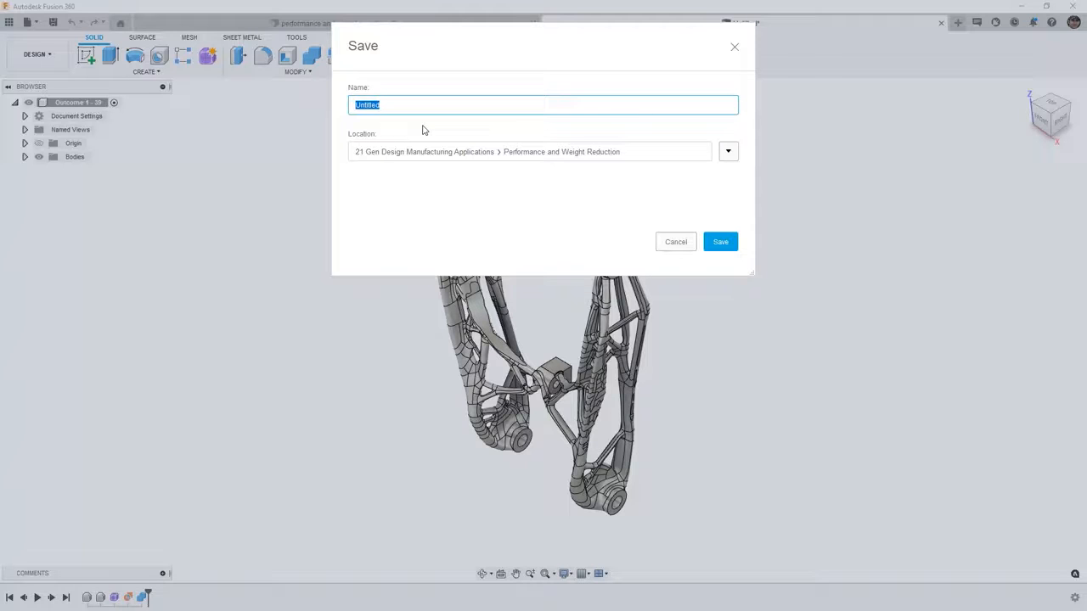
text(swing arm)
click(720, 242)
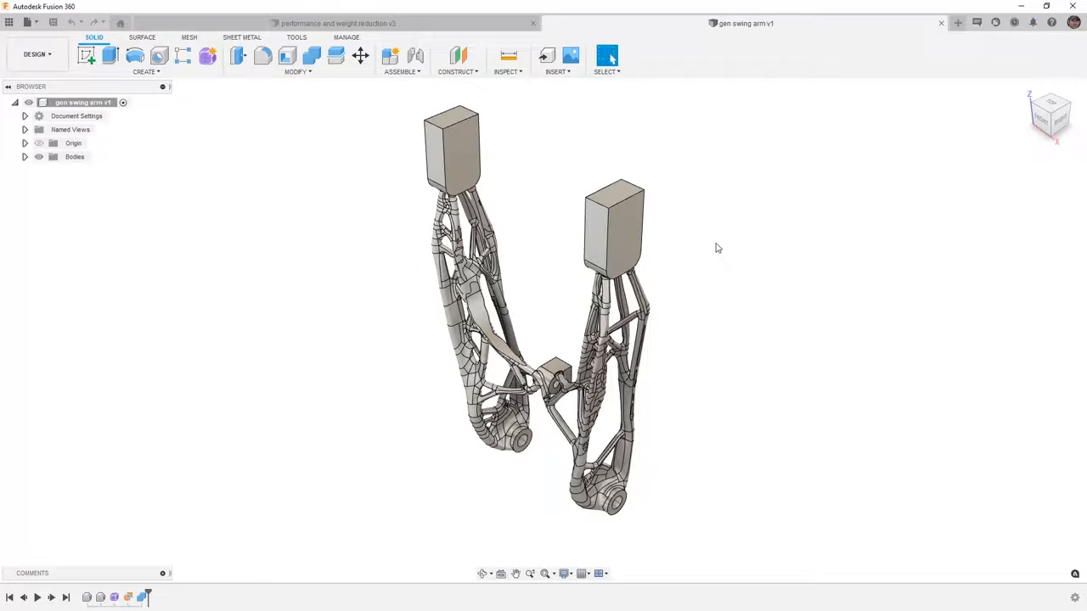
click(116, 598)
Return to the performance and weight reduction document, finish the outcome and explore views, and switch to the Design workspace
click(170, 26)
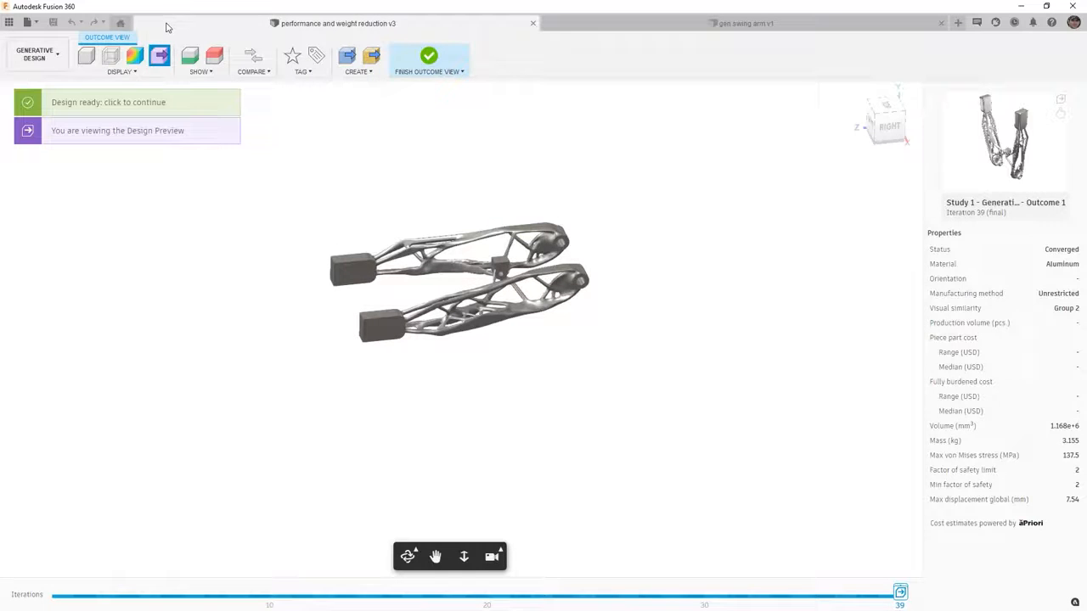
click(433, 61)
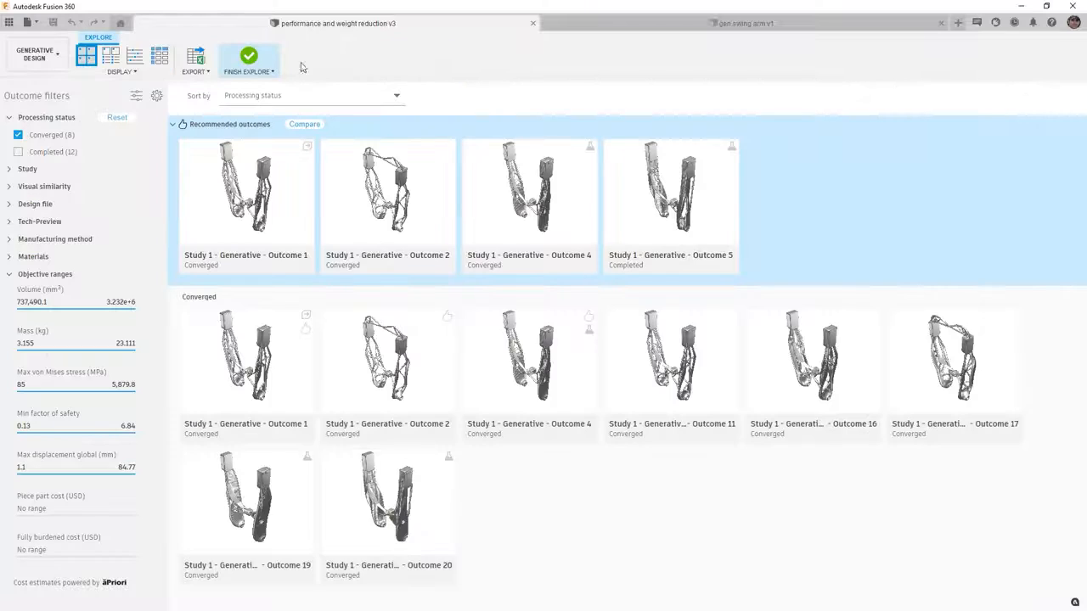
click(268, 62)
click(61, 63)
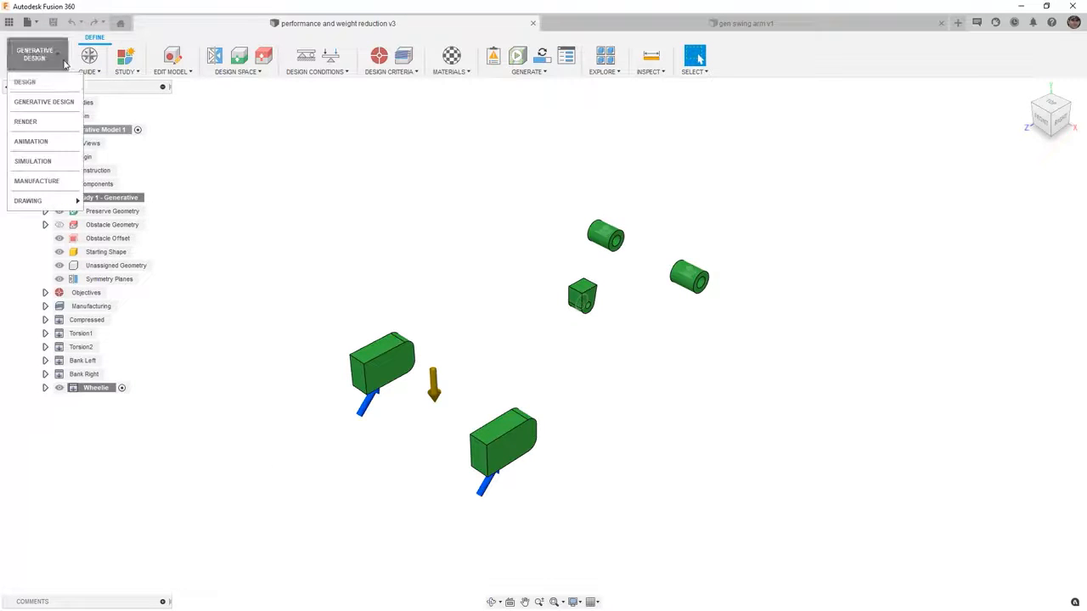
click(58, 85)
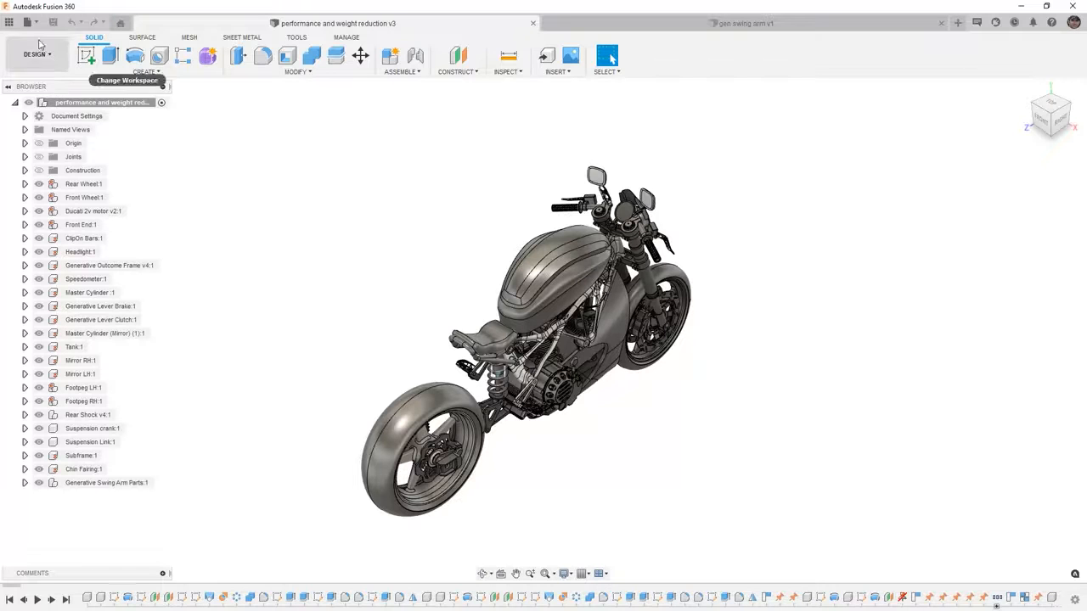
Insert the saved gen swing arm design into the motorcycle assembly at its default position
click(9, 22)
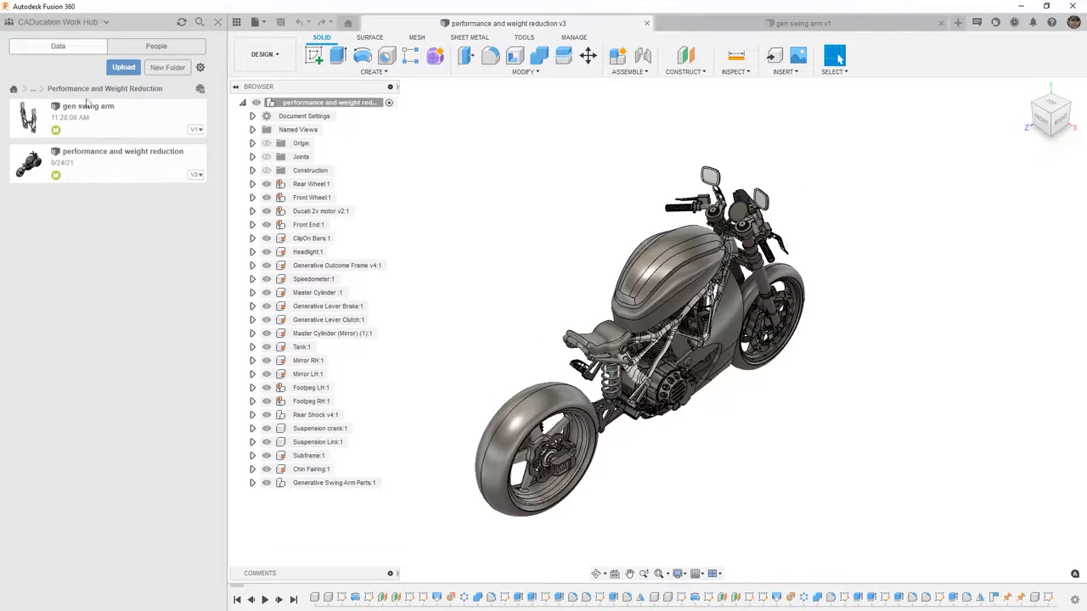
drag(83, 117, 472, 267)
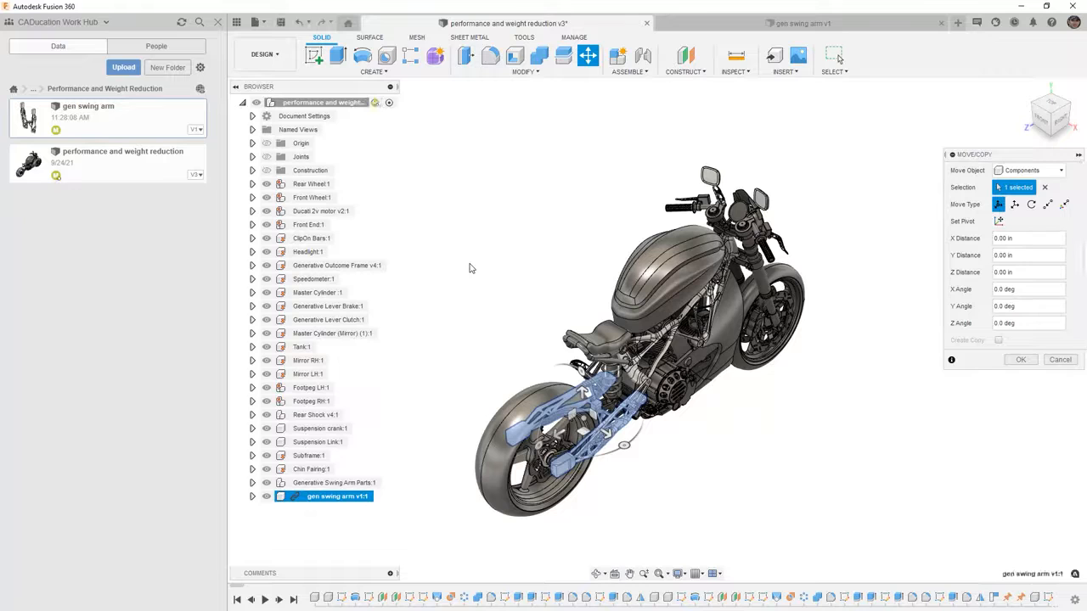
click(1019, 360)
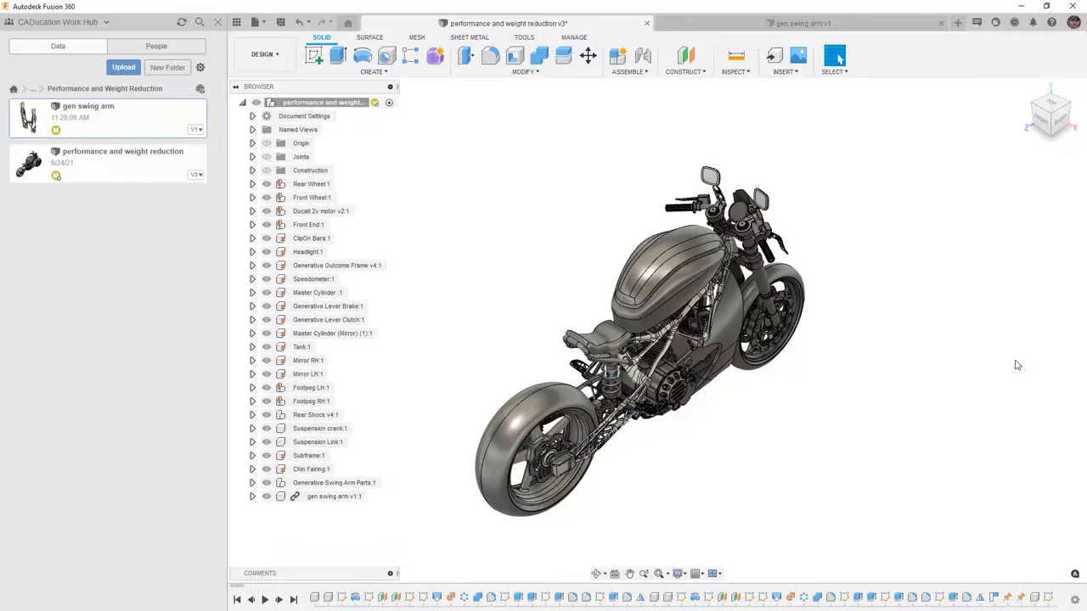
Examine the inserted swing arm's fit around the rear wheel, shock and suspension linkage, from the right view and at an angle
click(1062, 120)
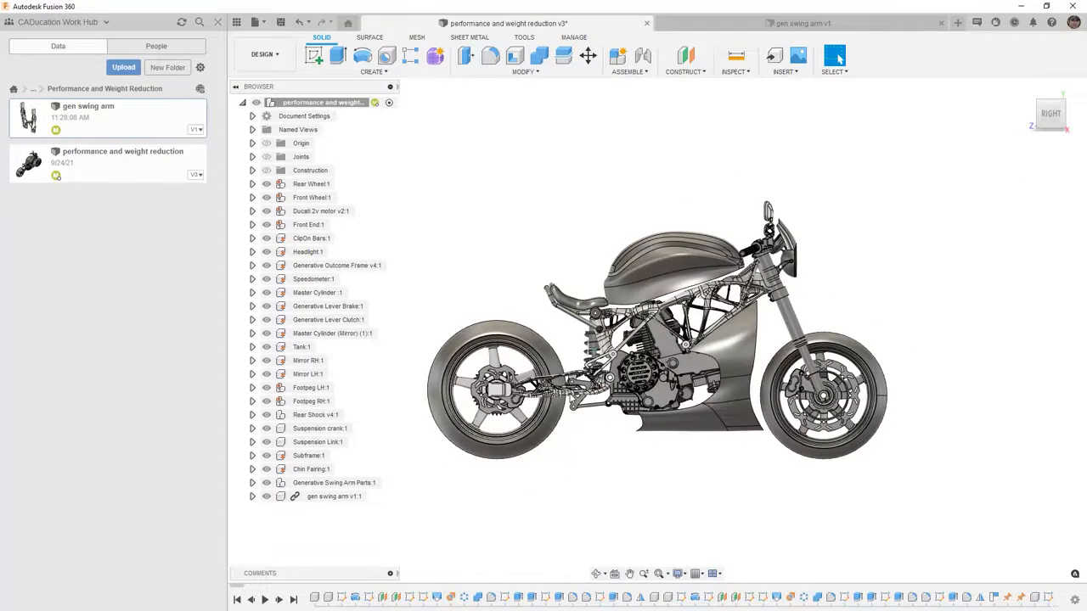
scroll(571, 387, up, 5)
scroll(571, 396, up, 1)
middle_drag(353, 387, 446, 354)
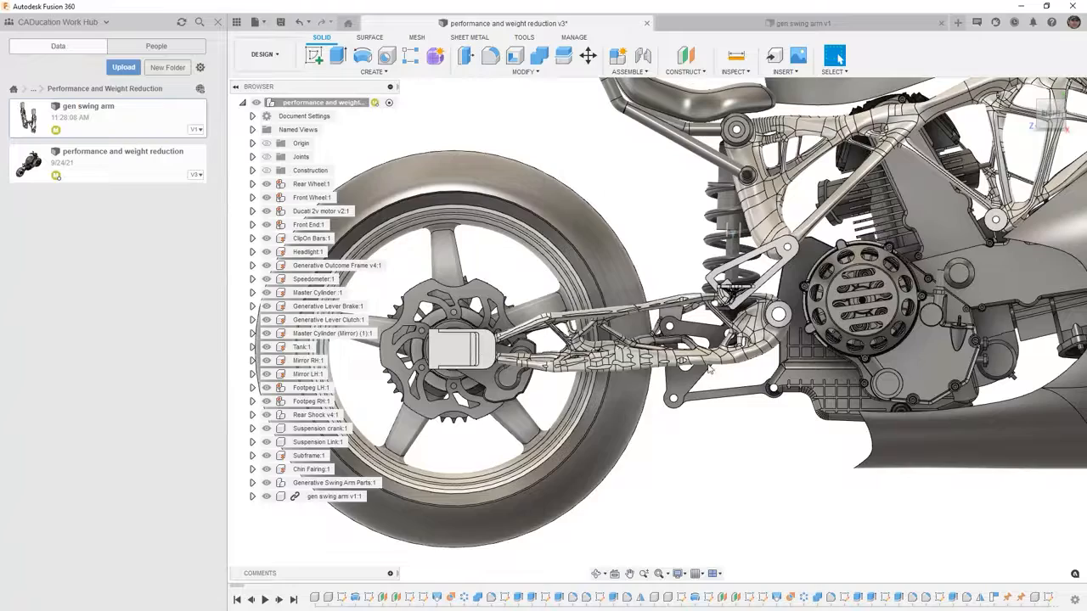
scroll(682, 344, up, 8)
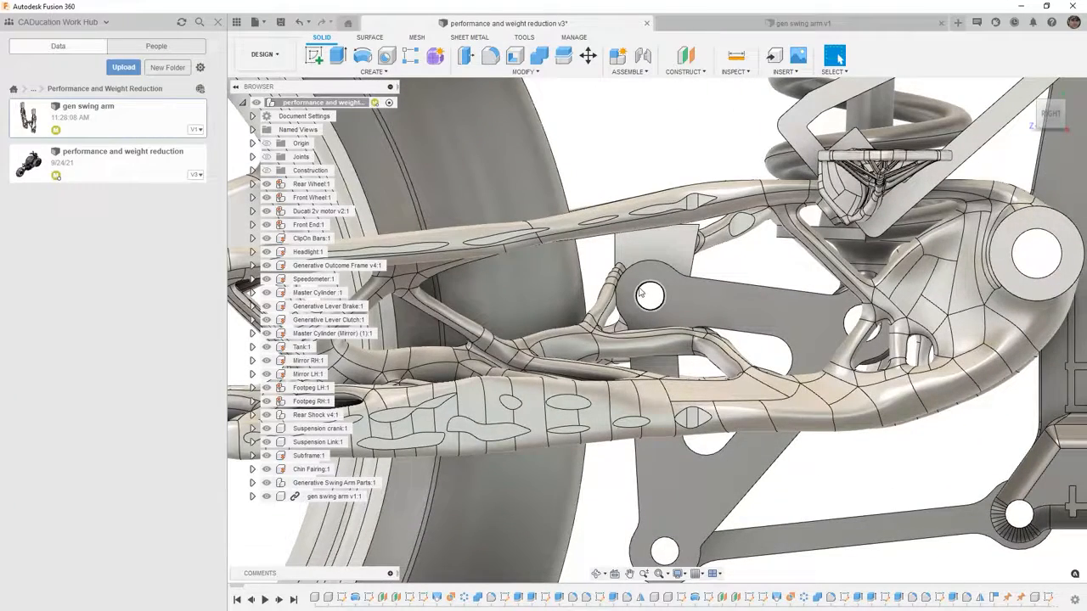
shift+middle_drag(739, 380, 620, 314)
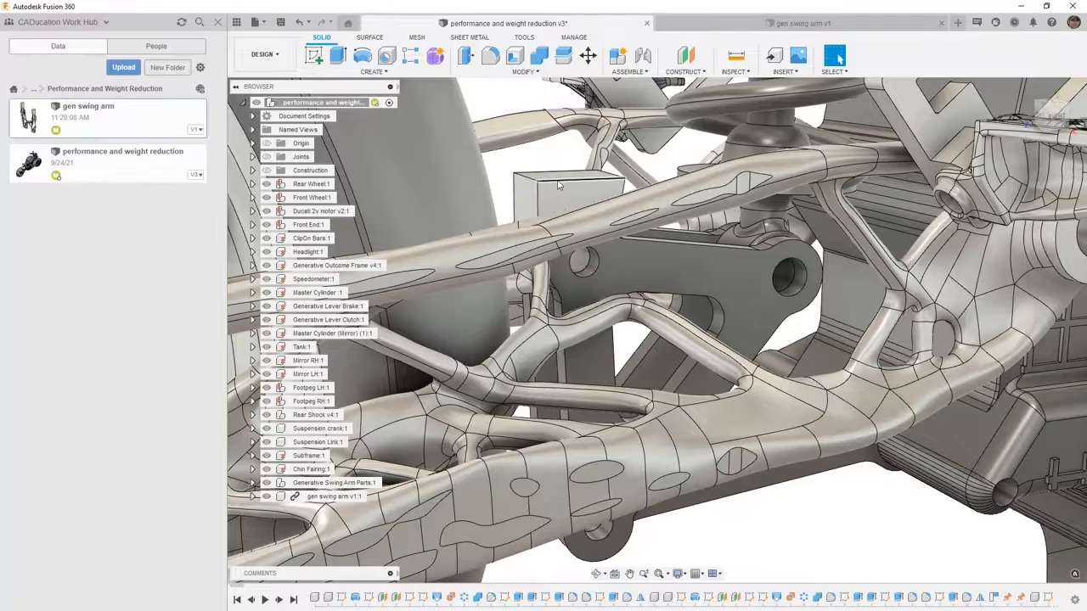
scroll(613, 236, down, 3)
Restore the home view of the motorcycle and save the assembly as a new version
click(1027, 89)
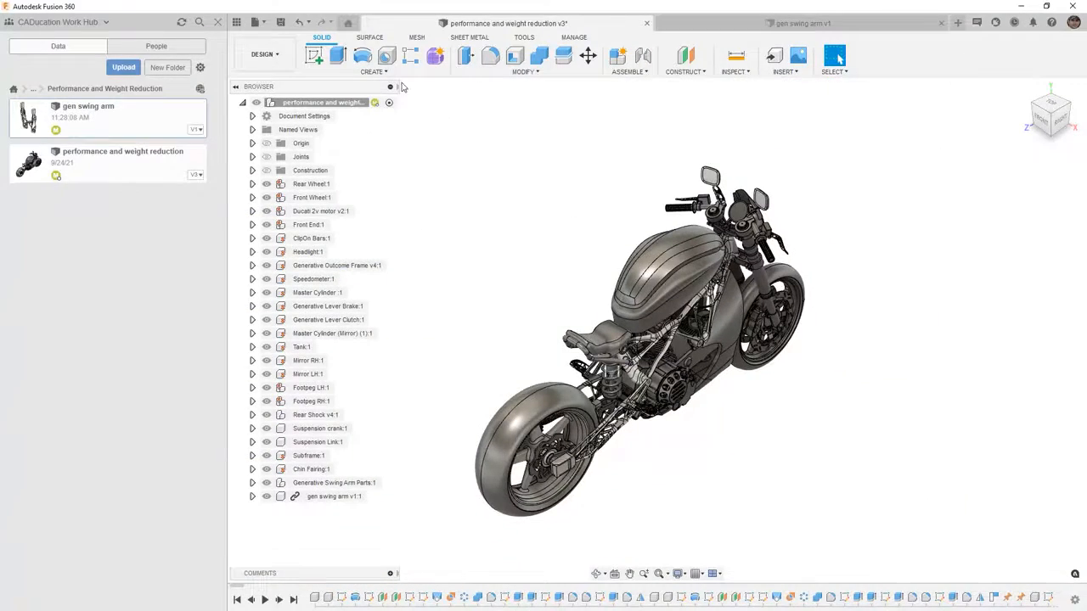
click(280, 22)
click(553, 334)
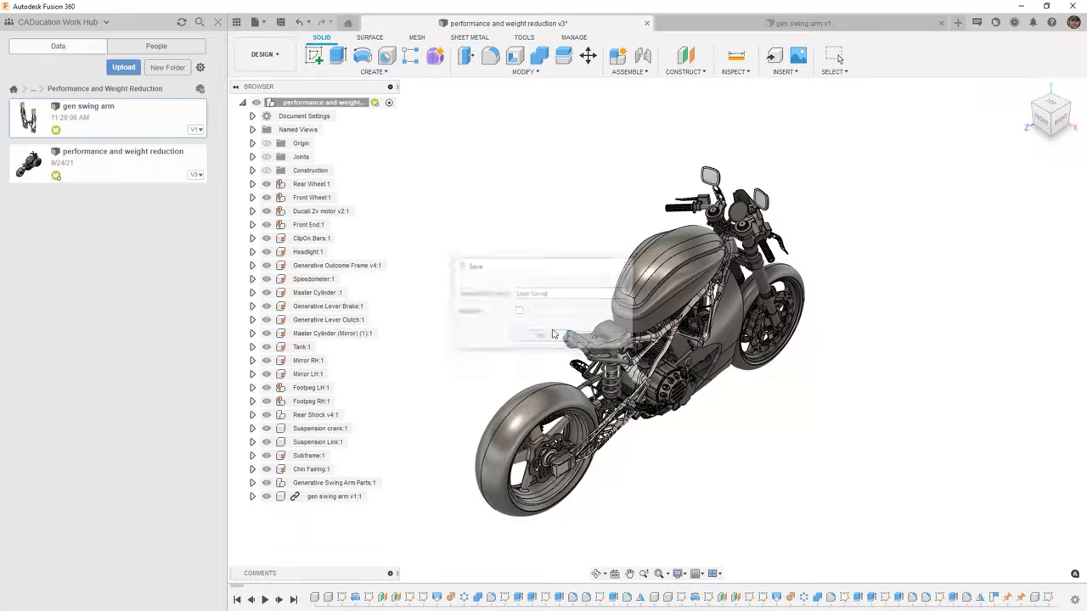